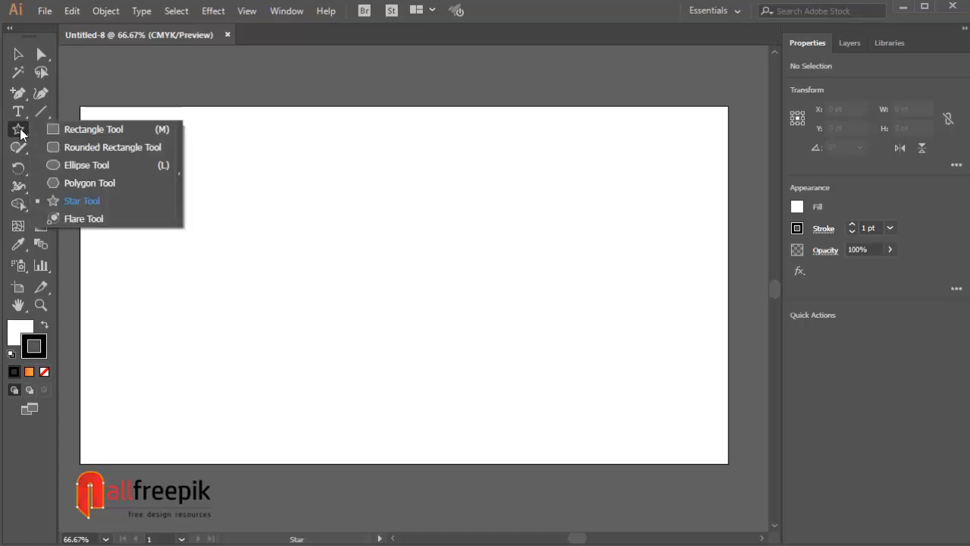
# Create a three-point star with Radius 1 of 87.0504 pt and Radius 2 of 43.5252 pt to form a triangle
pyautogui.click(388, 257)
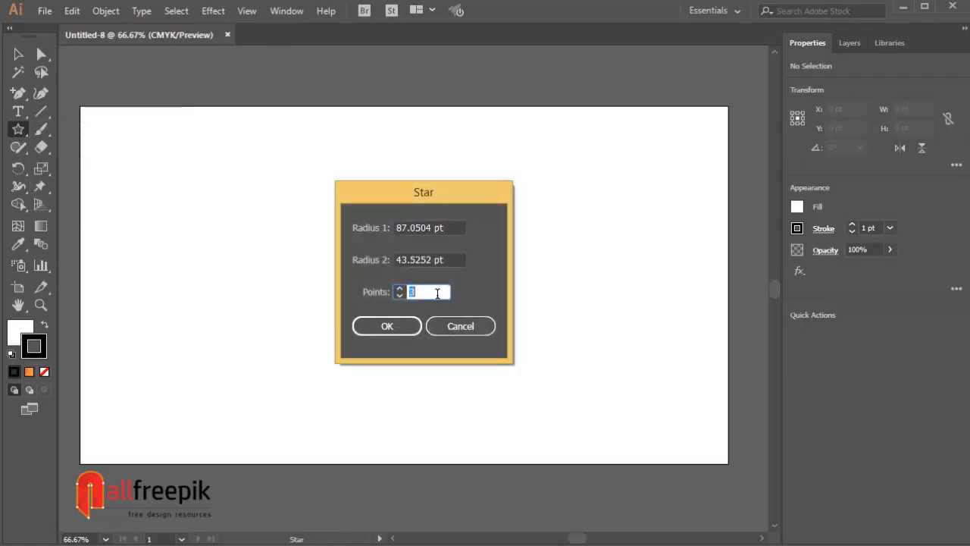
pyautogui.click(402, 327)
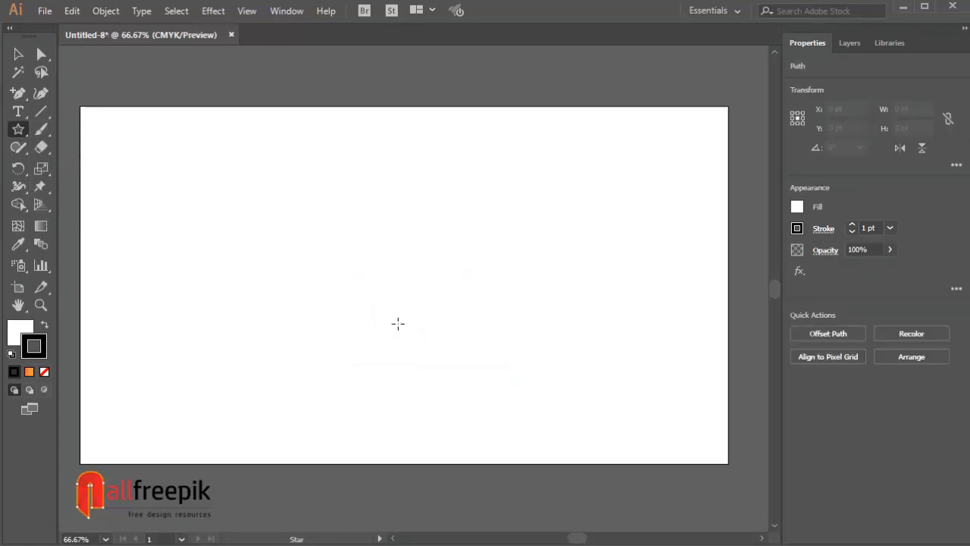
pyautogui.click(41, 55)
pyautogui.click(385, 171)
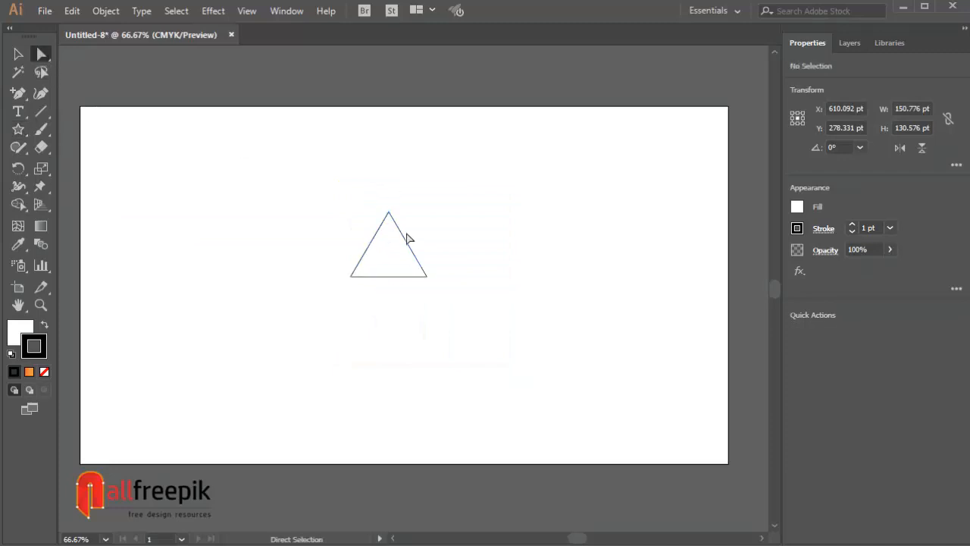
# Cut away the triangle's bottom edge so that only its two slanted sides remain
pyautogui.hotkey('ctrl', 'space')
pyautogui.click(304, 189)
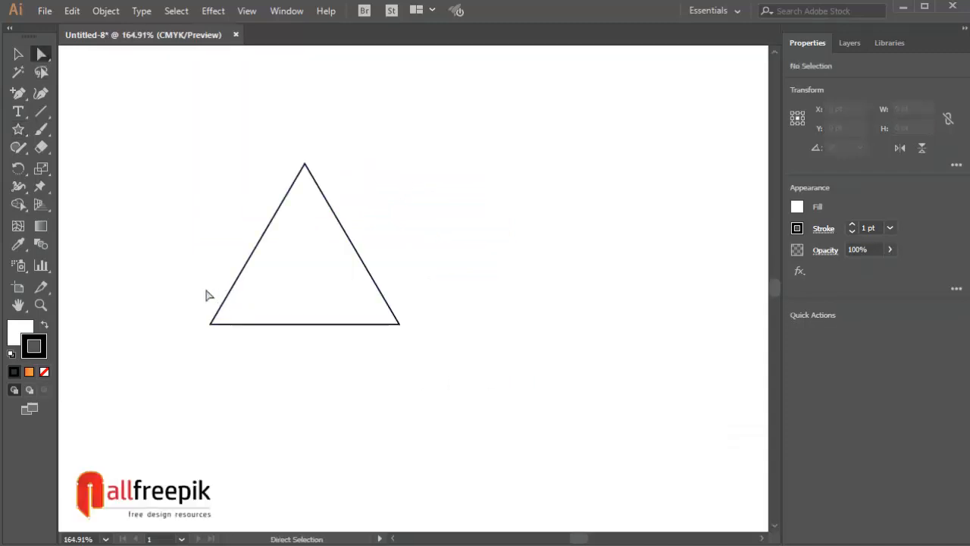
pyautogui.moveTo(204, 313); pyautogui.dragTo(235, 345)
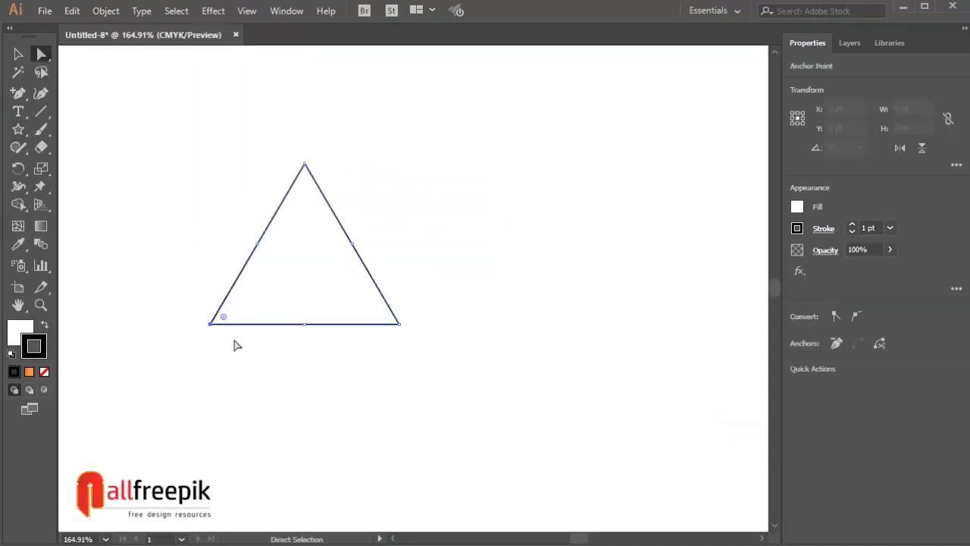
pyautogui.keyDown('shift'); pyautogui.click(304, 324); pyautogui.keyUp('shift')
pyautogui.click(74, 13)
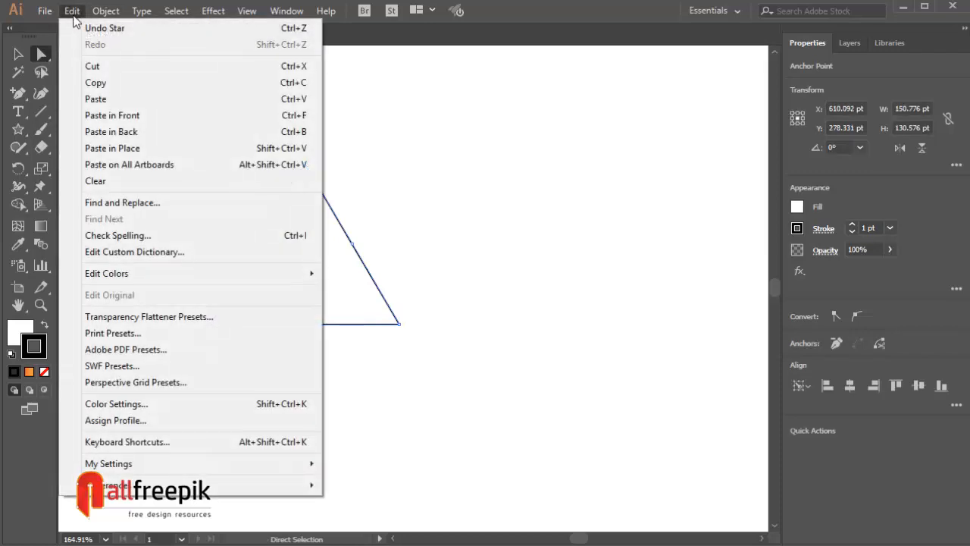
pyautogui.click(95, 65)
# Shorten the open path's left leg by moving its lower end point up along the leg to about X 546.6, Y 323 pt
pyautogui.click(533, 197)
pyautogui.moveTo(259, 250); pyautogui.dragTo(225, 298)
pyautogui.click(452, 256)
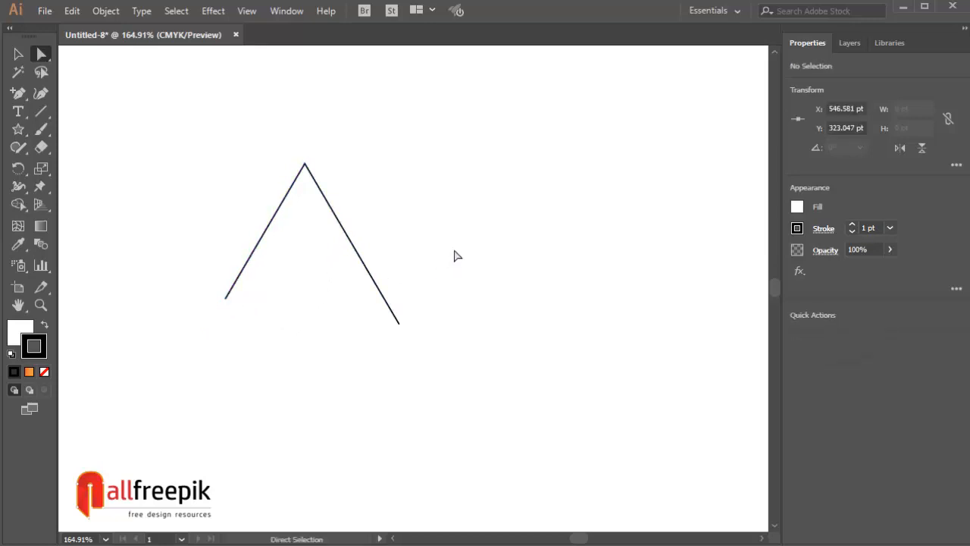
# Set the open path's stroke weight to 13 pt
pyautogui.click(21, 59)
pyautogui.moveTo(438, 177); pyautogui.dragTo(172, 327)
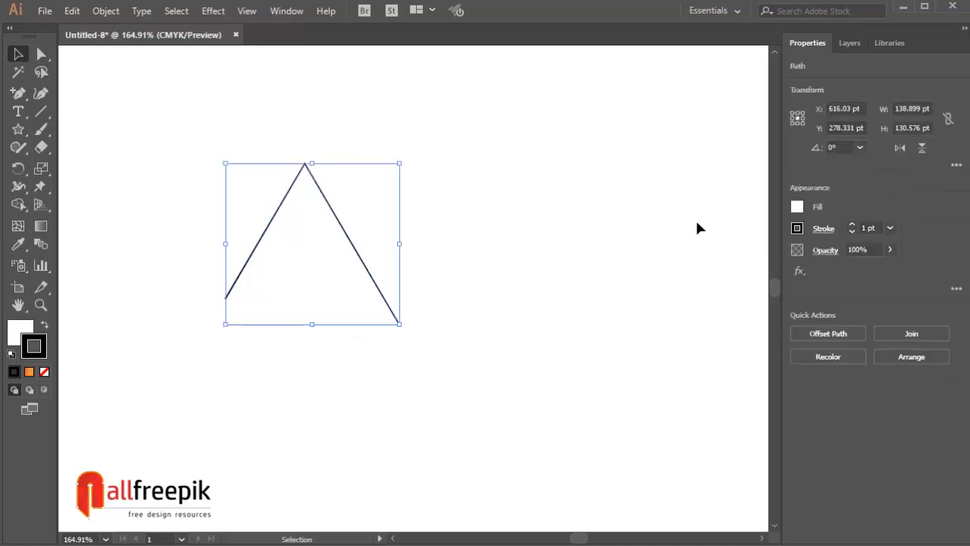
pyautogui.click(851, 225)
pyautogui.click(852, 225)
pyautogui.click(852, 225)
pyautogui.click(852, 225)
pyautogui.click(852, 225)
pyautogui.click(851, 225)
pyautogui.click(852, 225)
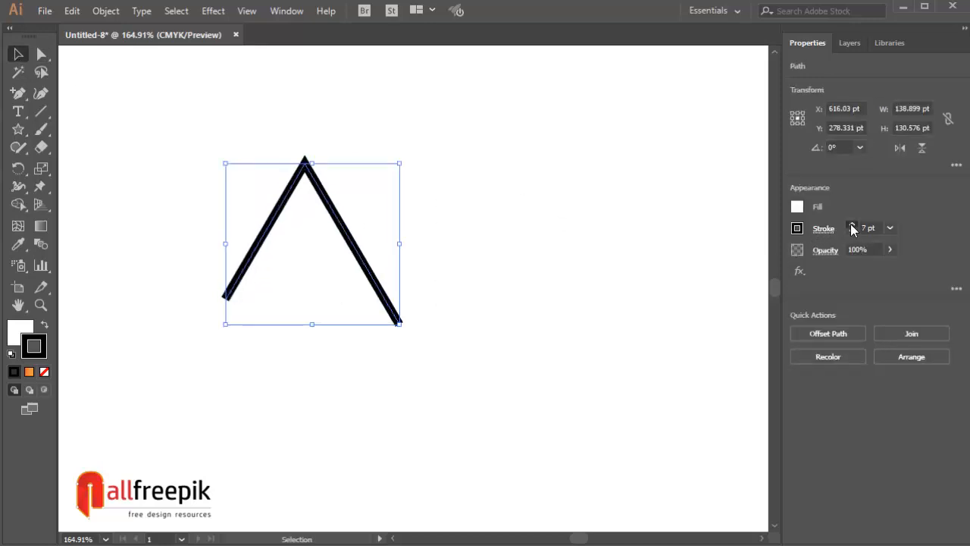
pyautogui.click(852, 225)
pyautogui.click(852, 225)
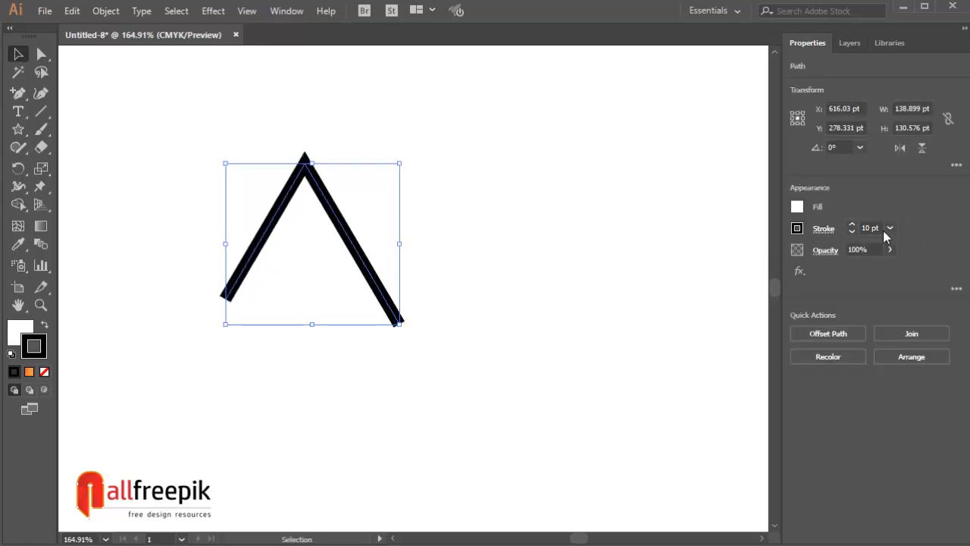
pyautogui.click(852, 225)
pyautogui.click(852, 225)
pyautogui.click(852, 225)
pyautogui.click(852, 225)
pyautogui.click(851, 225)
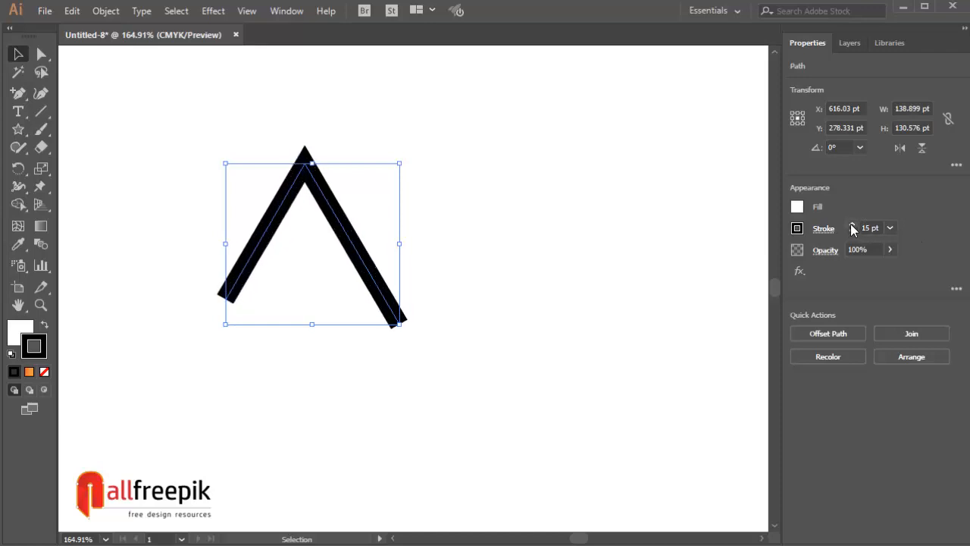
pyautogui.click(852, 232)
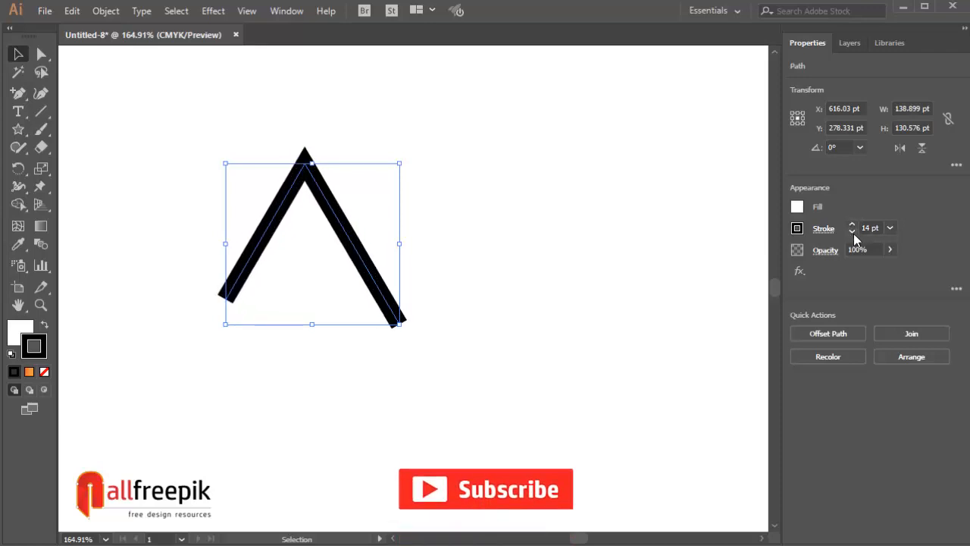
pyautogui.click(852, 232)
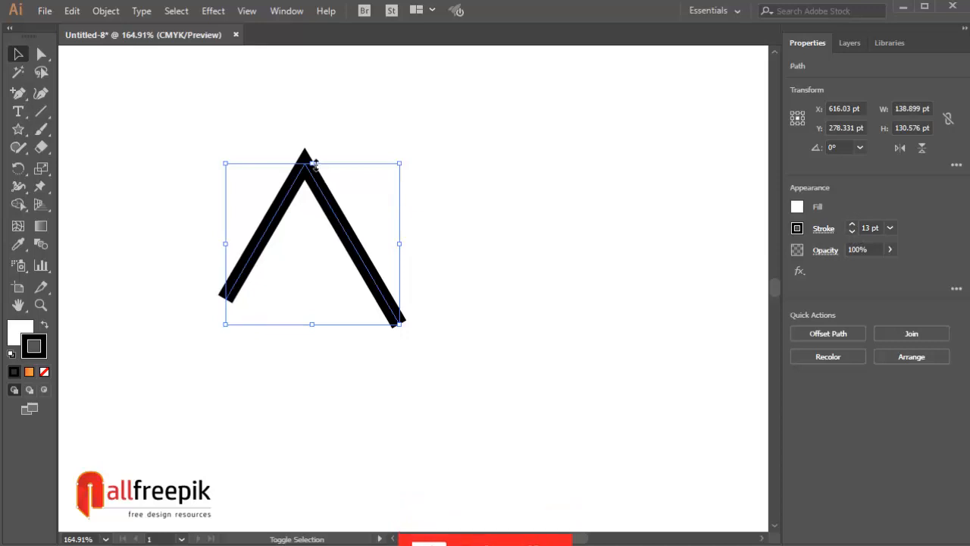
# Enlarge the path proportionally from its bottom edge to about 175 by 165 pt
pyautogui.moveTo(312, 163); pyautogui.dragTo(325, 118)
pyautogui.click(529, 189)
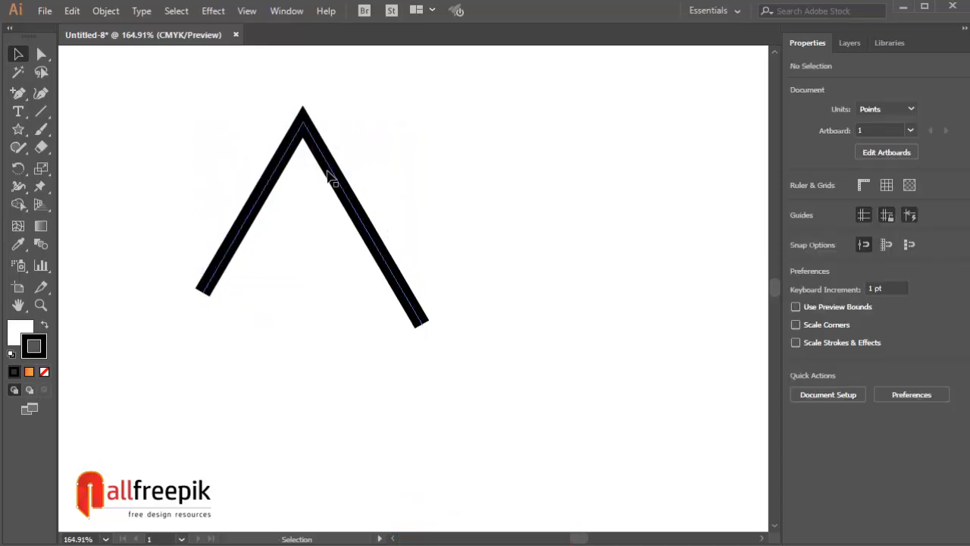
# Convert the path's stroke to a filled shape with Outline Stroke
pyautogui.click(332, 175)
pyautogui.click(105, 10)
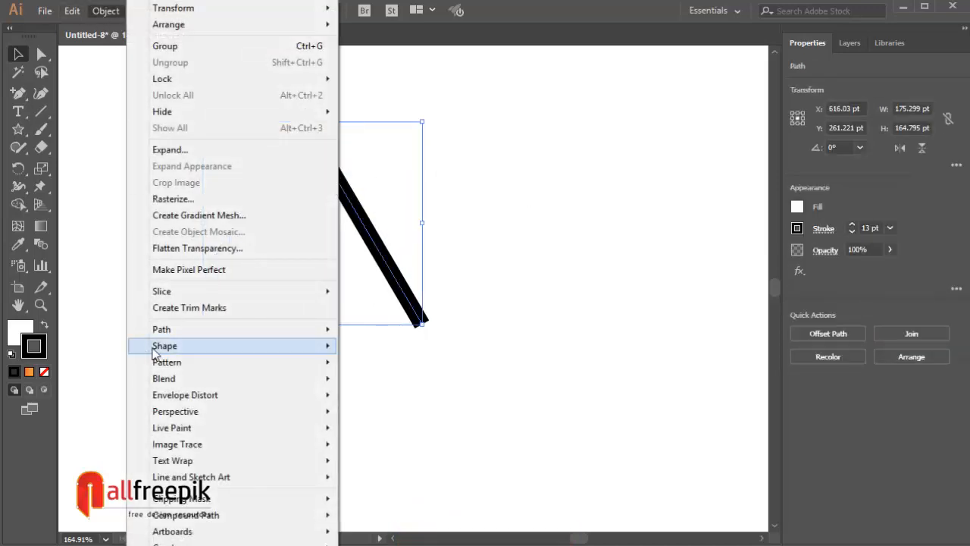
pyautogui.moveTo(206, 333)
pyautogui.click(403, 367)
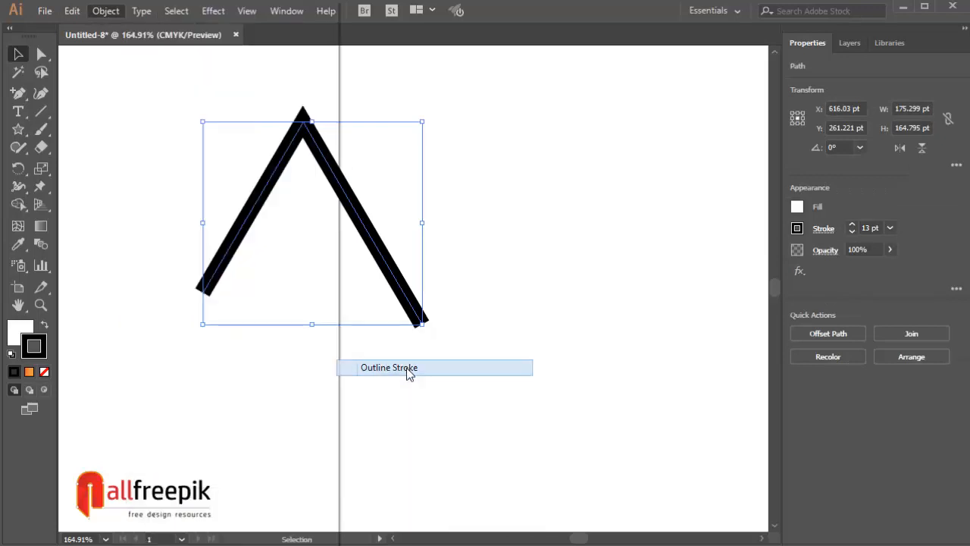
pyautogui.click(569, 285)
# Show the rulers around the document
pyautogui.click(385, 258)
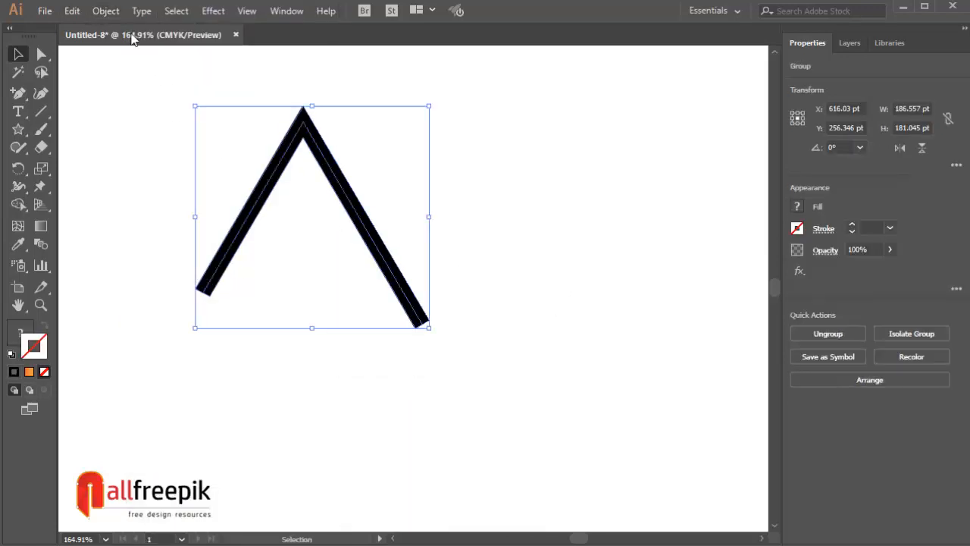
pyautogui.click(246, 11)
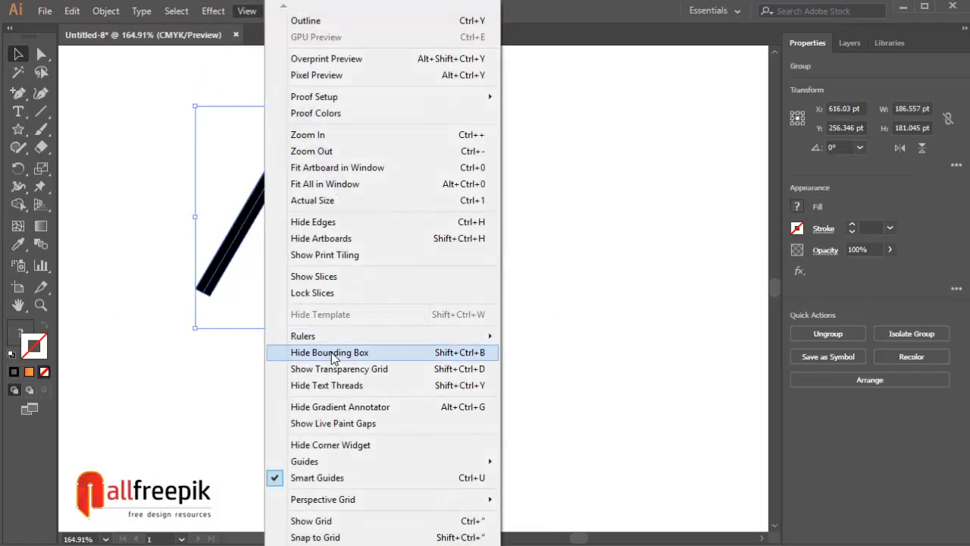
pyautogui.moveTo(351, 343)
pyautogui.click(522, 336)
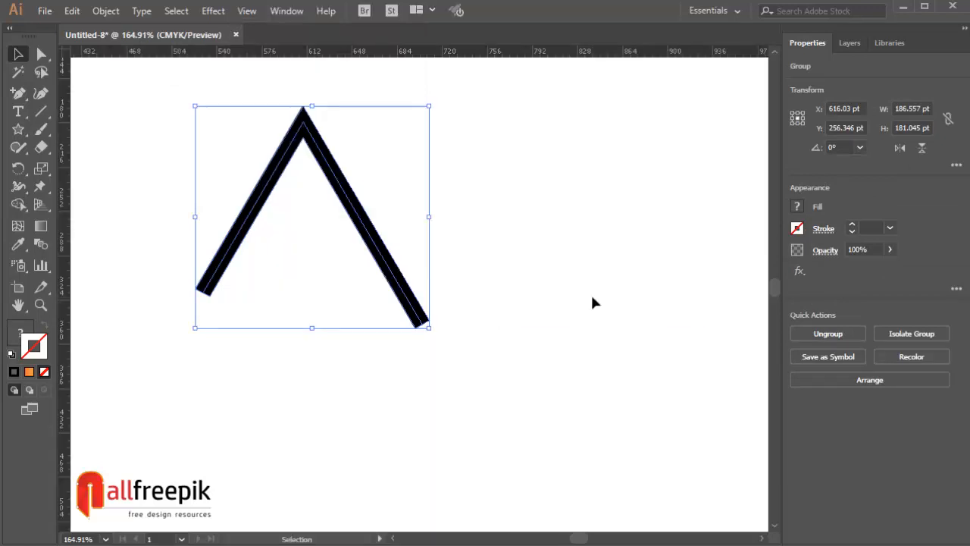
pyautogui.click(592, 302)
# Add a horizontal guide and align it with the lowest corner of the shape's left leg
pyautogui.moveTo(305, 58); pyautogui.dragTo(247, 285)
pyautogui.moveTo(164, 262); pyautogui.dragTo(261, 306)
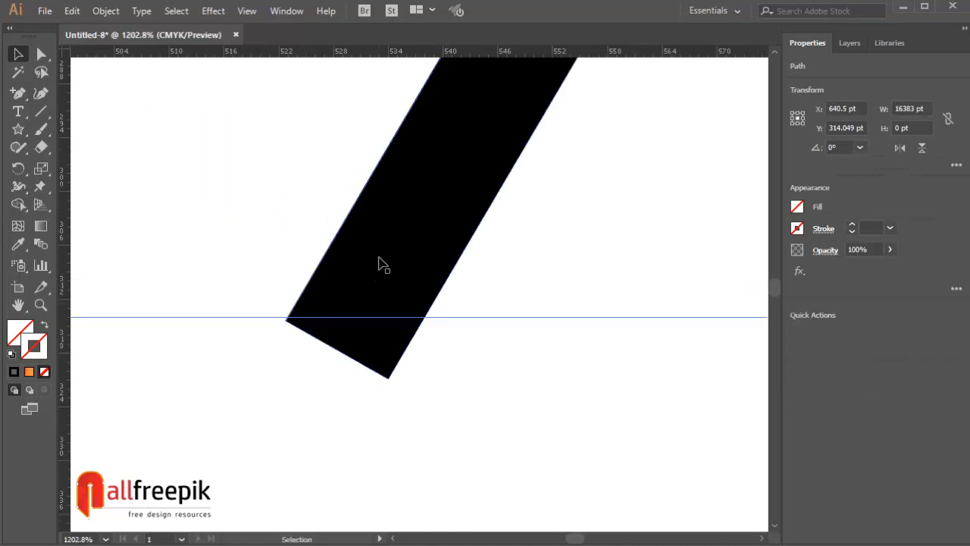
pyautogui.moveTo(456, 316); pyautogui.dragTo(450, 379)
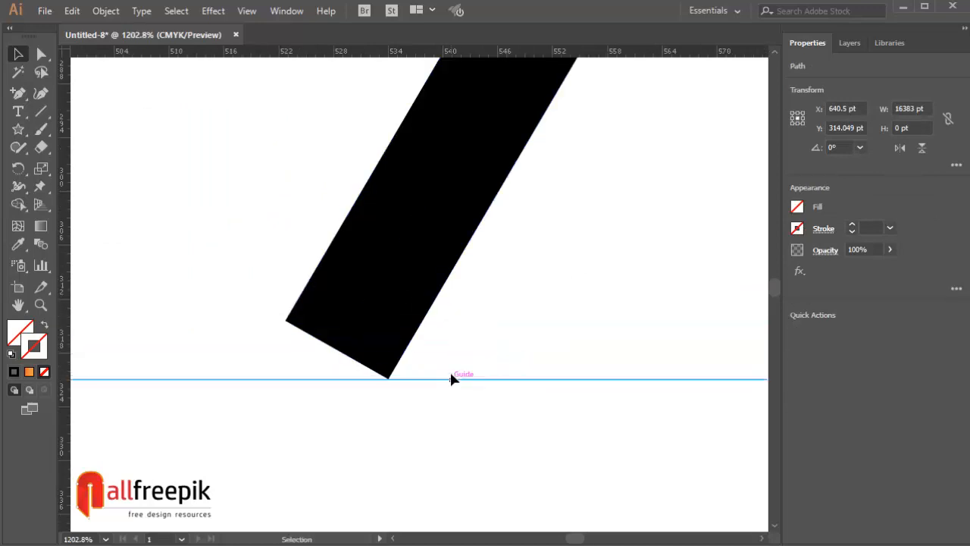
pyautogui.click(490, 317)
# Extend the outer corner of the left leg's end along the leg down to the guide, making the end horizontal
pyautogui.click(41, 54)
pyautogui.click(132, 109)
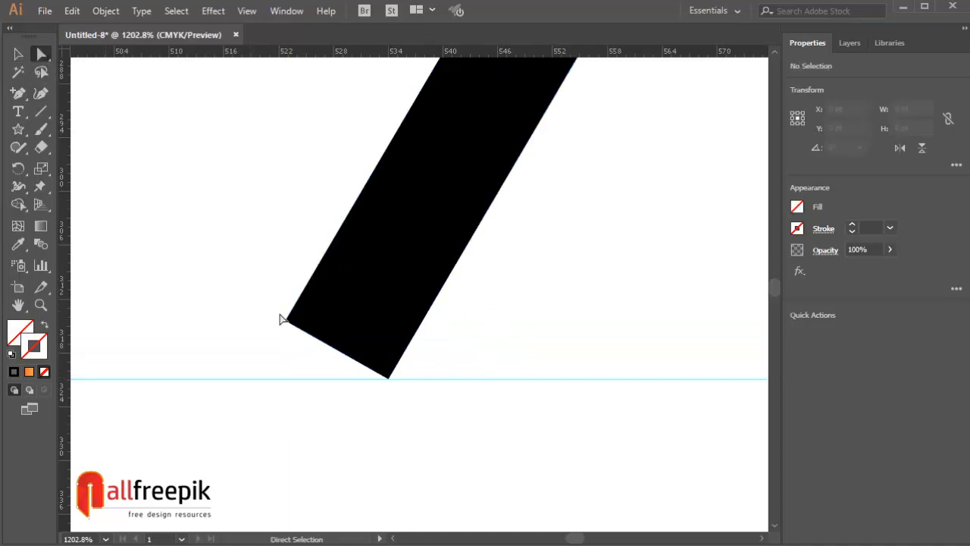
pyautogui.moveTo(285, 323); pyautogui.dragTo(251, 378)
pyautogui.press('v')
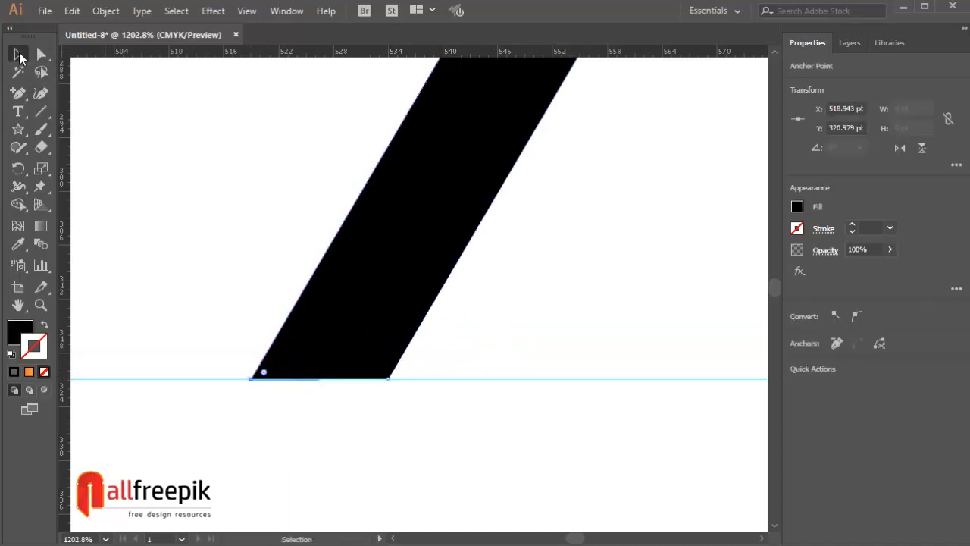
pyautogui.click(208, 135)
# Rotate the outlined group to 120°
pyautogui.keyDown('ctrl'); pyautogui.keyDown('alt'); pyautogui.click(491, 225); pyautogui.keyUp('alt'); pyautogui.keyUp('ctrl')
pyautogui.keyDown('ctrl'); pyautogui.keyDown('alt'); pyautogui.click(490, 225); pyautogui.keyUp('alt'); pyautogui.keyUp('ctrl')
pyautogui.keyDown('ctrl'); pyautogui.keyDown('alt'); pyautogui.click(490, 226); pyautogui.keyUp('alt'); pyautogui.keyUp('ctrl')
pyautogui.keyDown('ctrl'); pyautogui.keyDown('alt'); pyautogui.click(490, 226); pyautogui.keyUp('alt'); pyautogui.keyUp('ctrl')
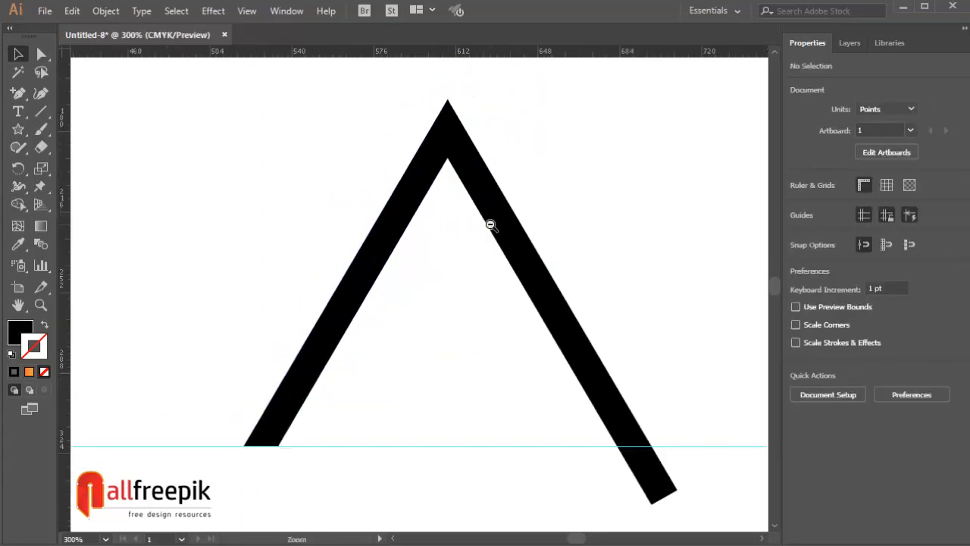
pyautogui.keyDown('ctrl'); pyautogui.keyDown('alt'); pyautogui.click(490, 226); pyautogui.keyUp('alt'); pyautogui.keyUp('ctrl')
pyautogui.click(425, 294)
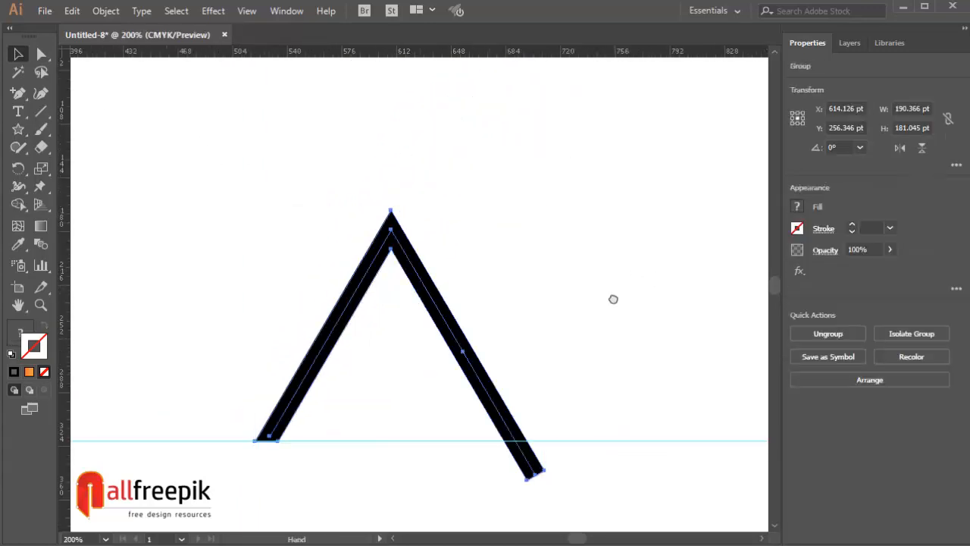
pyautogui.moveTo(612, 300); pyautogui.dragTo(614, 273)
pyautogui.click(859, 147)
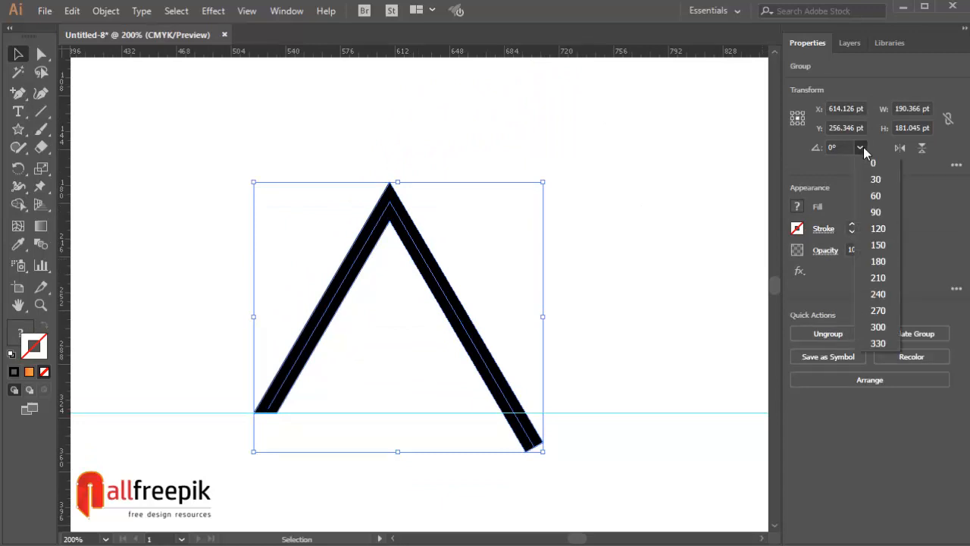
pyautogui.click(870, 229)
pyautogui.click(674, 250)
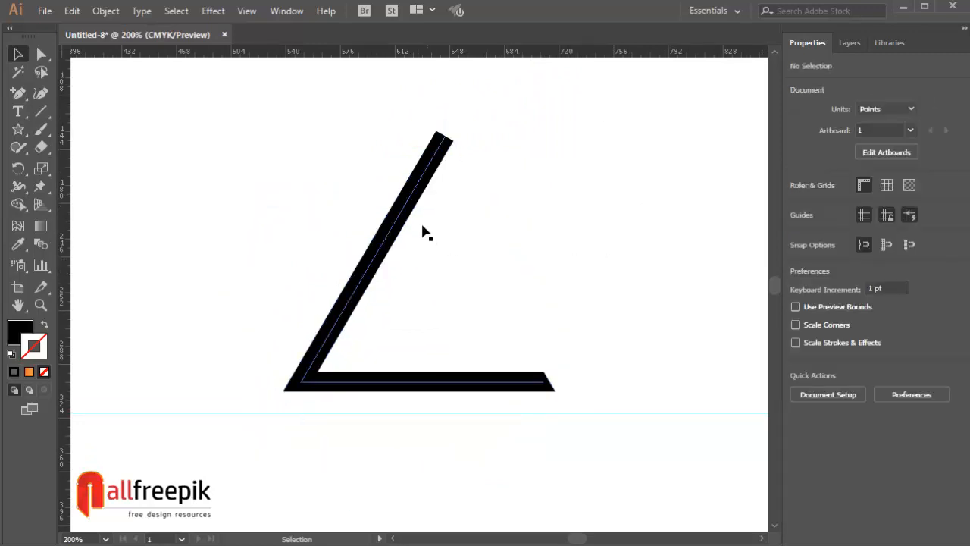
# Add a horizontal guide at the slanted arm's top corner and extend the end's other corner up to it, making the end horizontal
pyautogui.moveTo(443, 136); pyautogui.dragTo(537, 180)
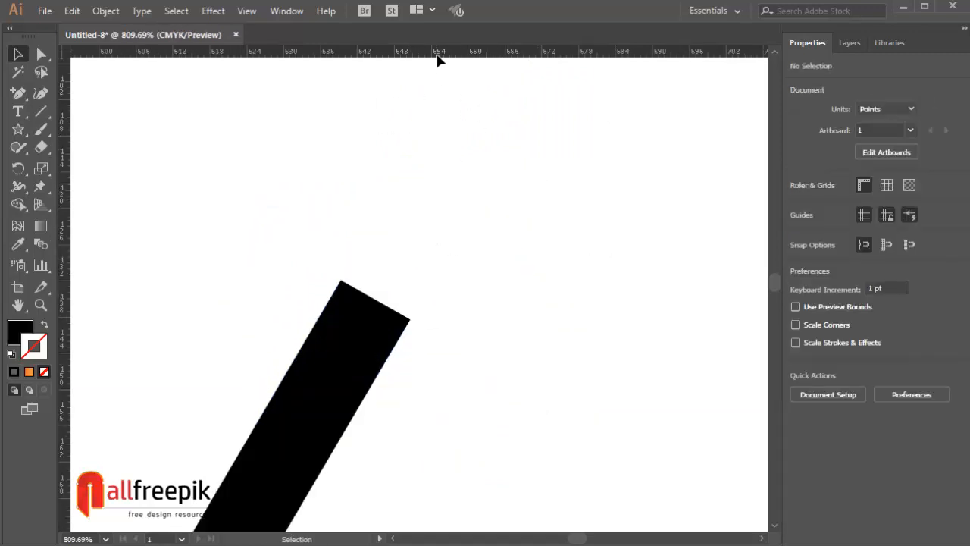
pyautogui.moveTo(438, 53); pyautogui.dragTo(444, 280)
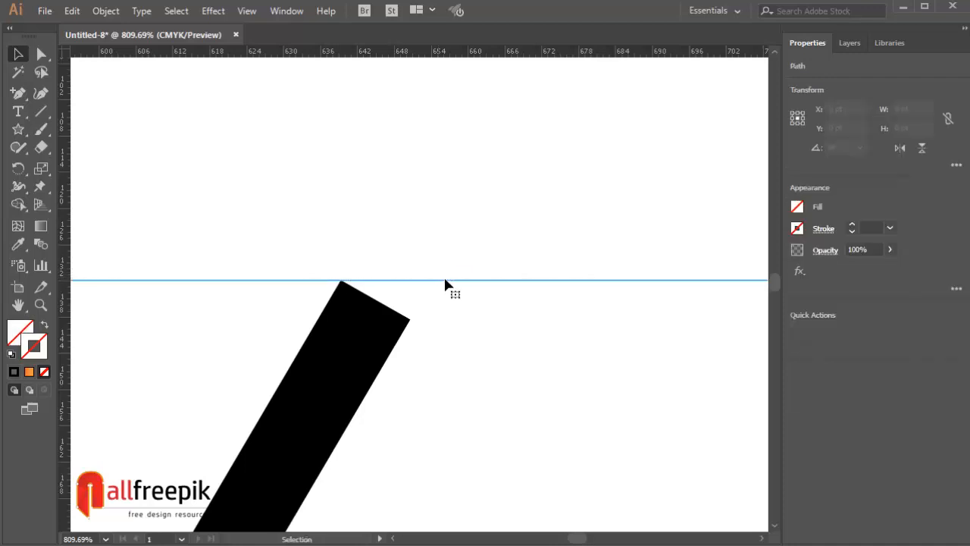
pyautogui.click(42, 55)
pyautogui.moveTo(409, 319); pyautogui.dragTo(444, 281)
pyautogui.click(505, 234)
# Copy the group, paste it in front of the original, and set the copy's rotation angle to 0°
pyautogui.keyDown('ctrl'); pyautogui.keyDown('alt'); pyautogui.click(498, 231); pyautogui.keyUp('alt'); pyautogui.keyUp('ctrl')
pyautogui.keyDown('ctrl'); pyautogui.keyDown('alt'); pyautogui.click(498, 231); pyautogui.keyUp('alt'); pyautogui.keyUp('ctrl')
pyautogui.keyDown('ctrl'); pyautogui.keyDown('alt'); pyautogui.click(498, 232); pyautogui.keyUp('alt'); pyautogui.keyUp('ctrl')
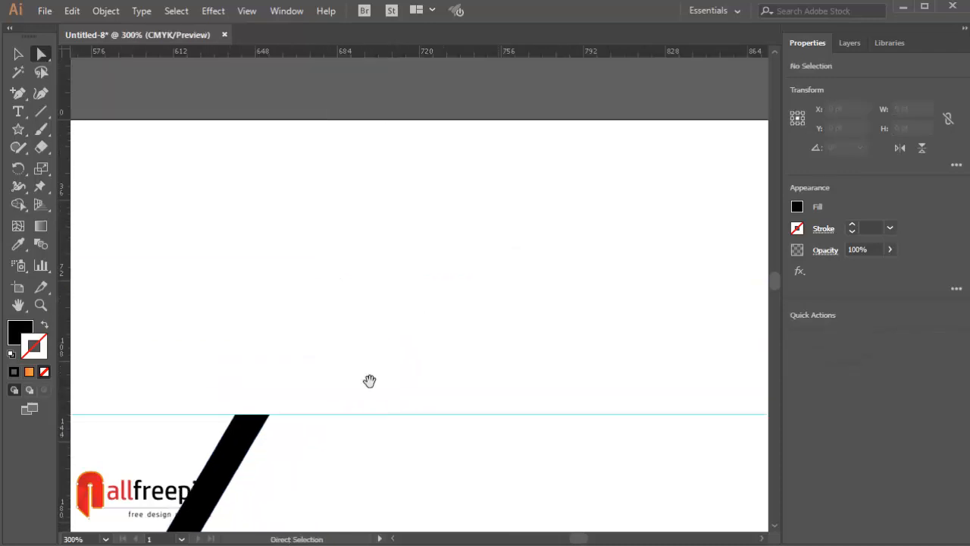
pyautogui.moveTo(382, 506); pyautogui.dragTo(497, 160)
pyautogui.keyDown('ctrl'); pyautogui.keyDown('alt'); pyautogui.click(490, 227); pyautogui.keyUp('alt'); pyautogui.keyUp('ctrl')
pyautogui.keyDown('ctrl'); pyautogui.keyDown('alt'); pyautogui.click(490, 226); pyautogui.keyUp('alt'); pyautogui.keyUp('ctrl')
pyautogui.moveTo(427, 328); pyautogui.dragTo(433, 307)
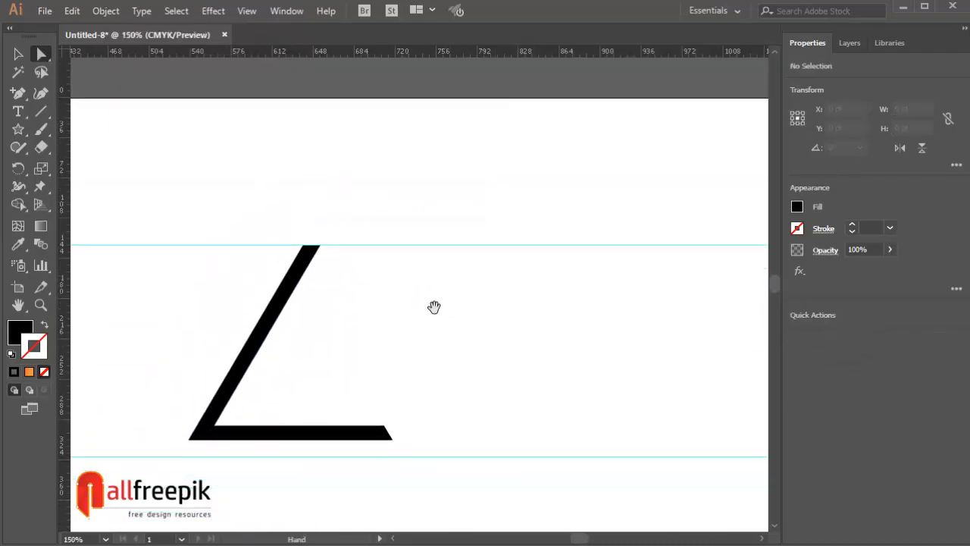
pyautogui.click(19, 55)
pyautogui.click(280, 284)
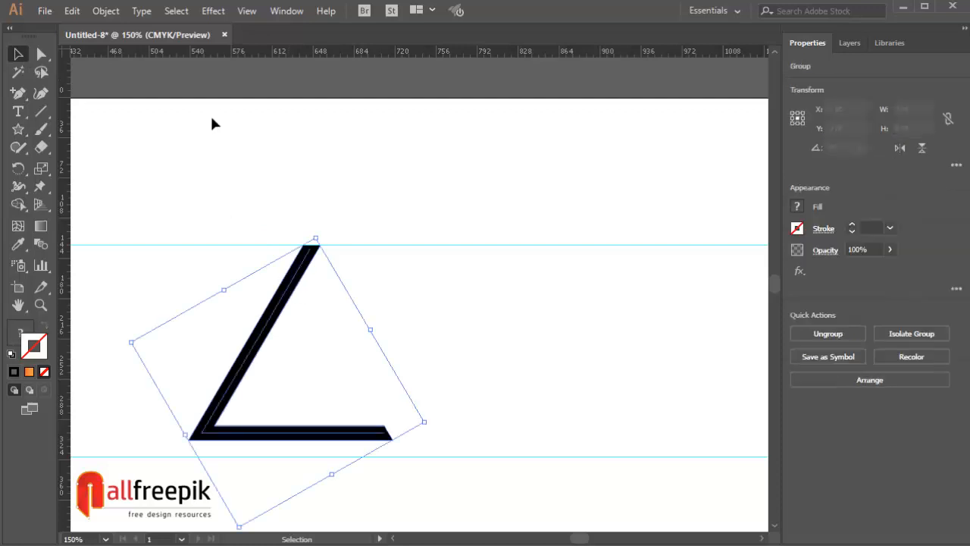
pyautogui.click(72, 11)
pyautogui.click(105, 84)
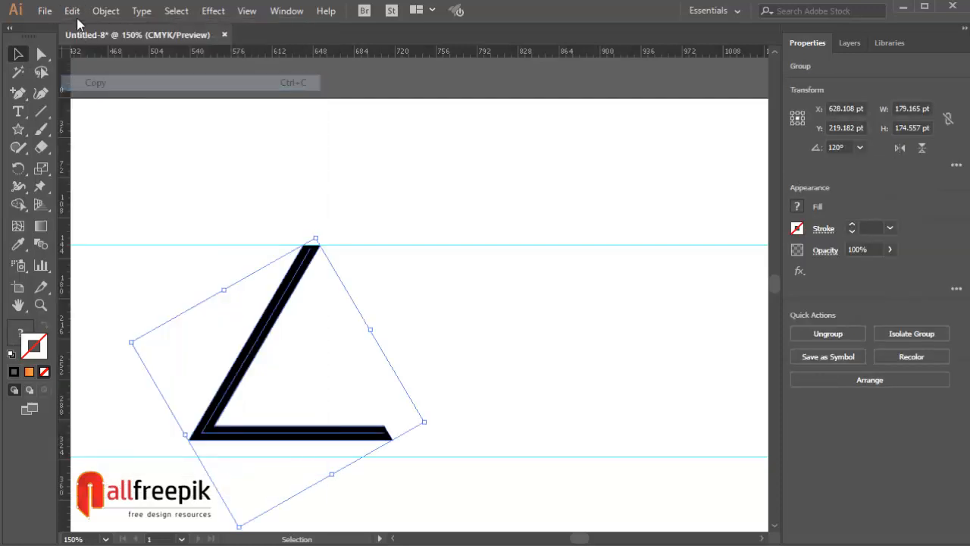
pyautogui.click(74, 11)
pyautogui.click(127, 116)
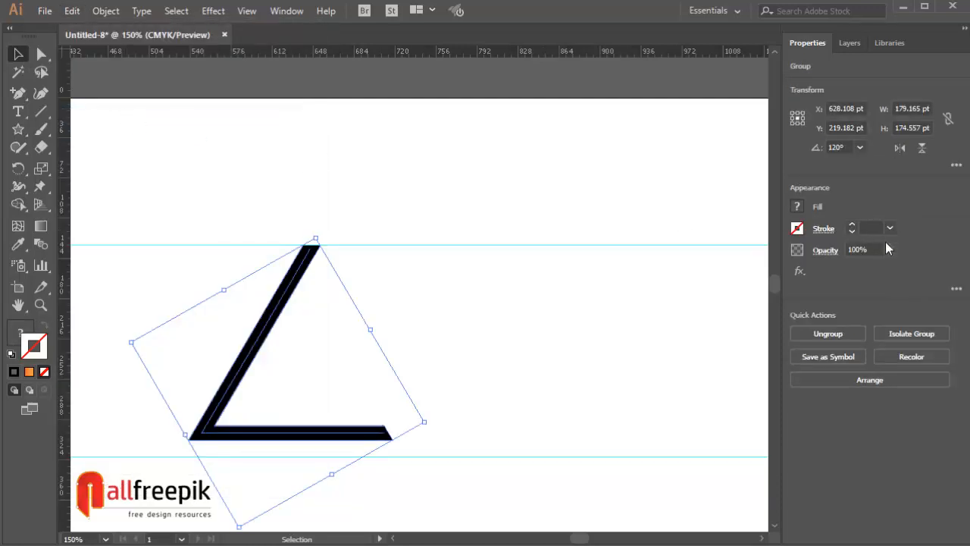
pyautogui.click(859, 148)
pyautogui.click(867, 164)
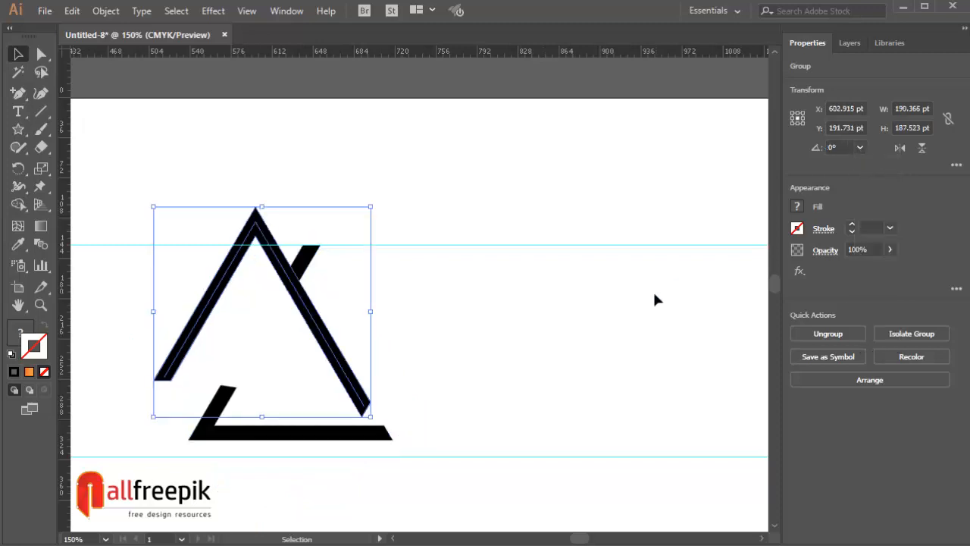
# Try to remove the fill from the upright copy of the angled shape
pyautogui.click(238, 282)
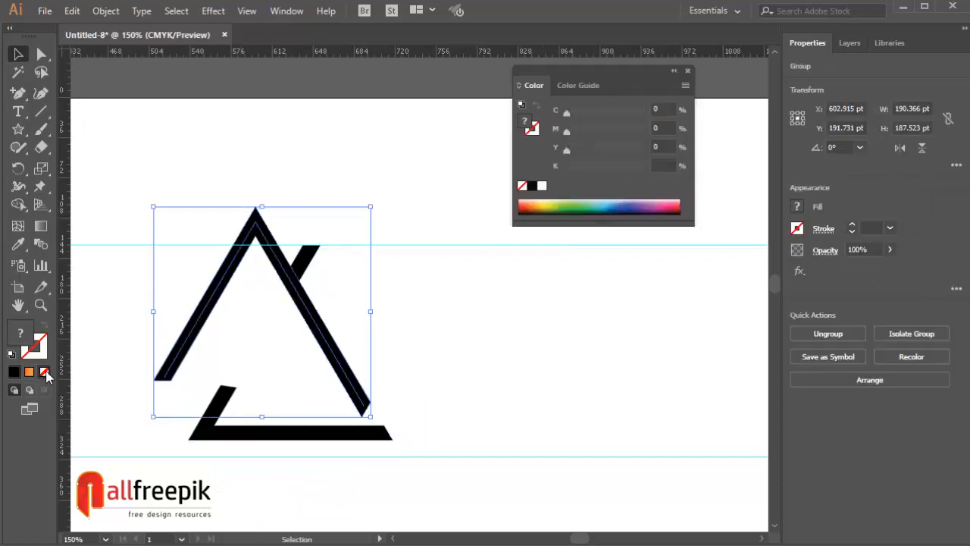
pyautogui.click(46, 372)
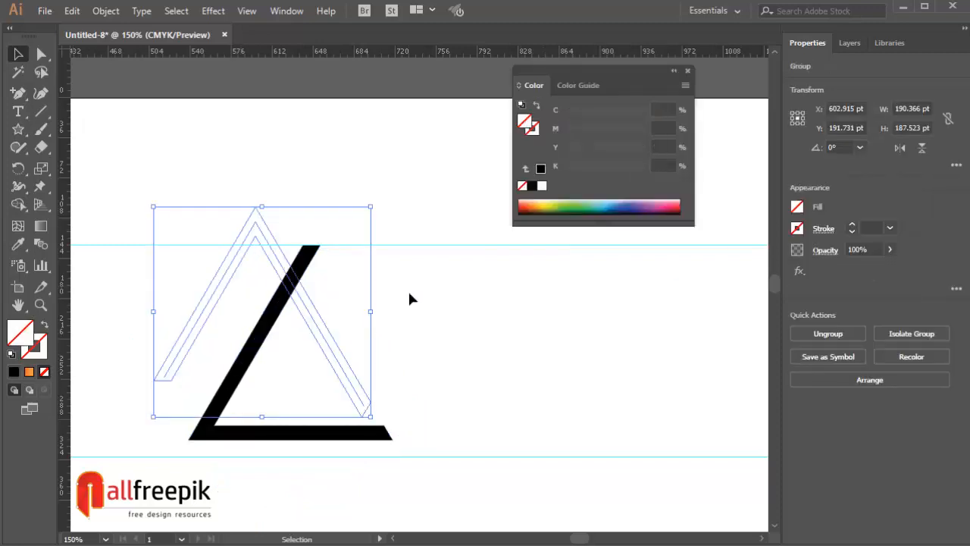
pyautogui.click(410, 293)
pyautogui.click(302, 305)
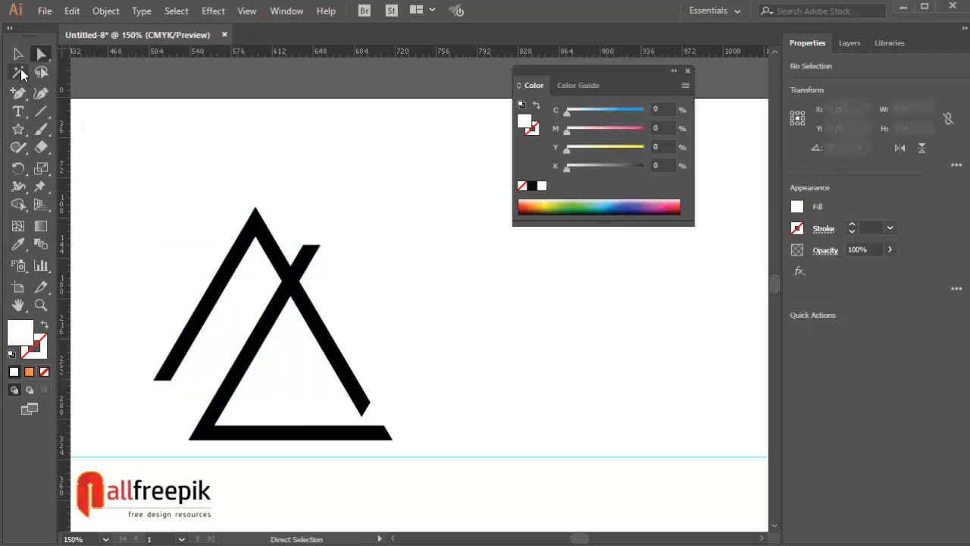
# Move the upright copy to about X 686 pt, Y 206 pt so its left leg runs parallel inside the slanted arm
pyautogui.click(18, 54)
pyautogui.moveTo(326, 331); pyautogui.dragTo(416, 345)
pyautogui.click(489, 336)
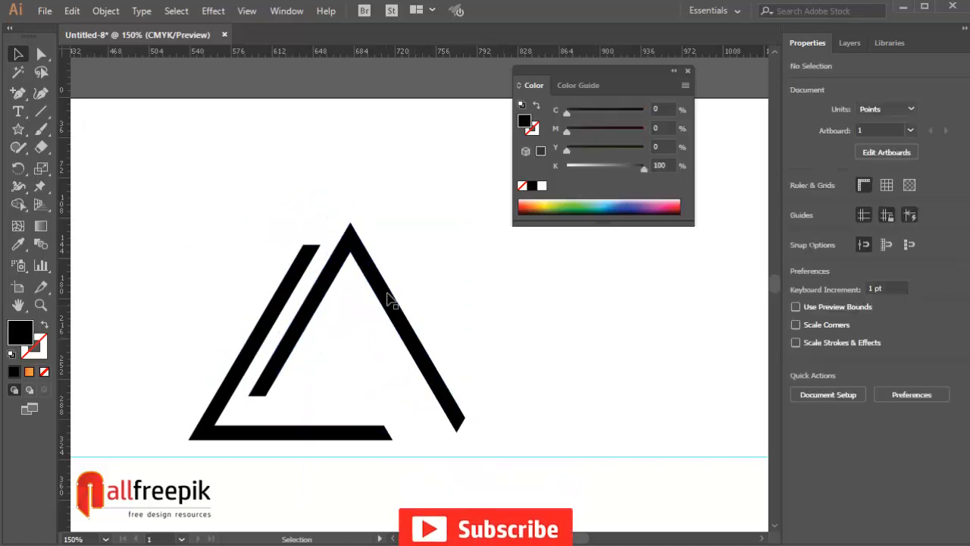
pyautogui.click(360, 255)
# Copy the group with the lower-left corner and paste the copy in front of it
pyautogui.click(232, 433)
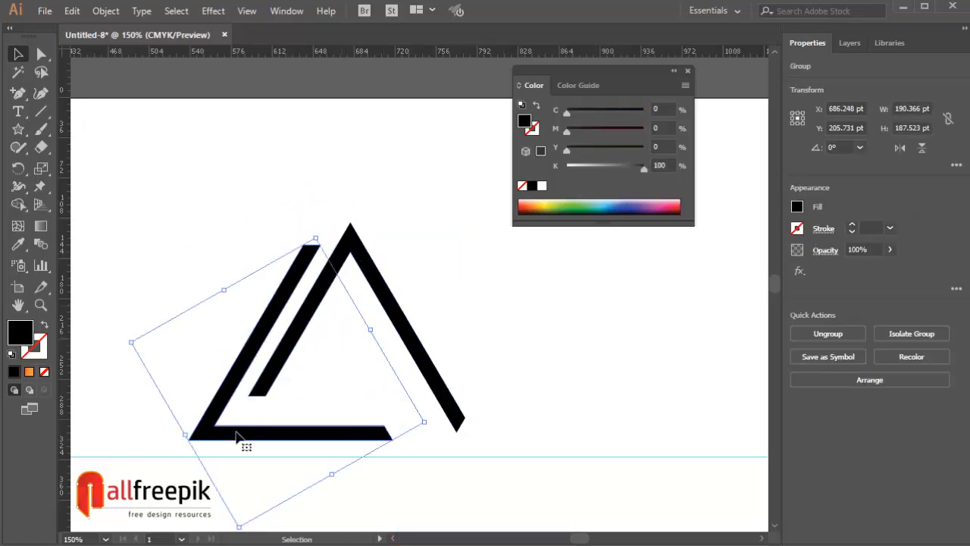
pyautogui.click(72, 11)
pyautogui.click(95, 82)
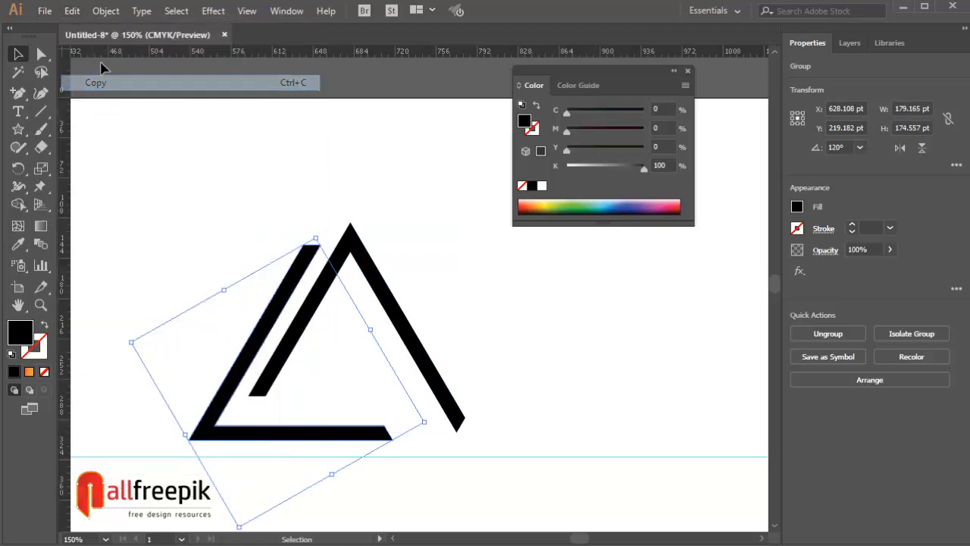
pyautogui.click(73, 11)
pyautogui.click(112, 115)
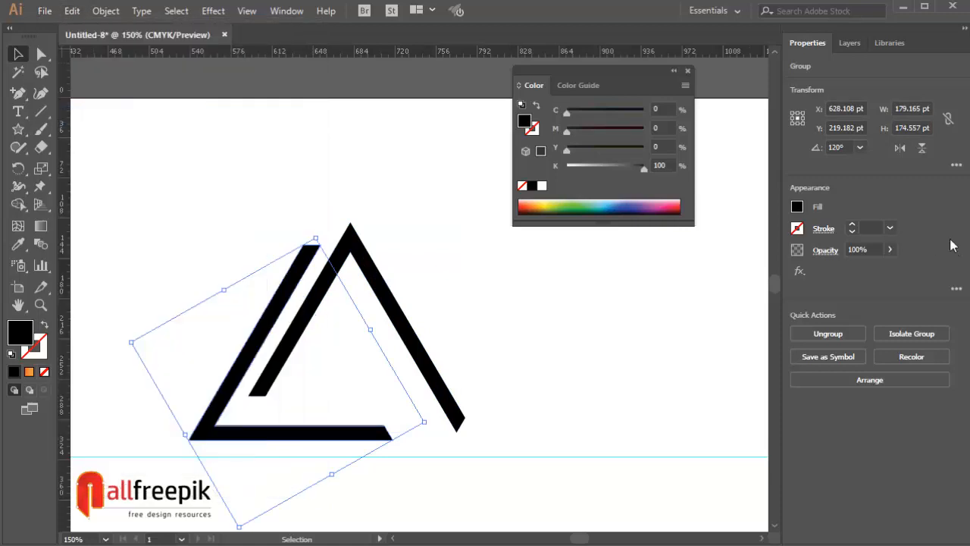
# Rotate the pasted copy so its corner points to the lower right, and move it down to lie parallel below the horizontal arm
pyautogui.click(858, 148)
pyautogui.click(879, 291)
pyautogui.click(481, 394)
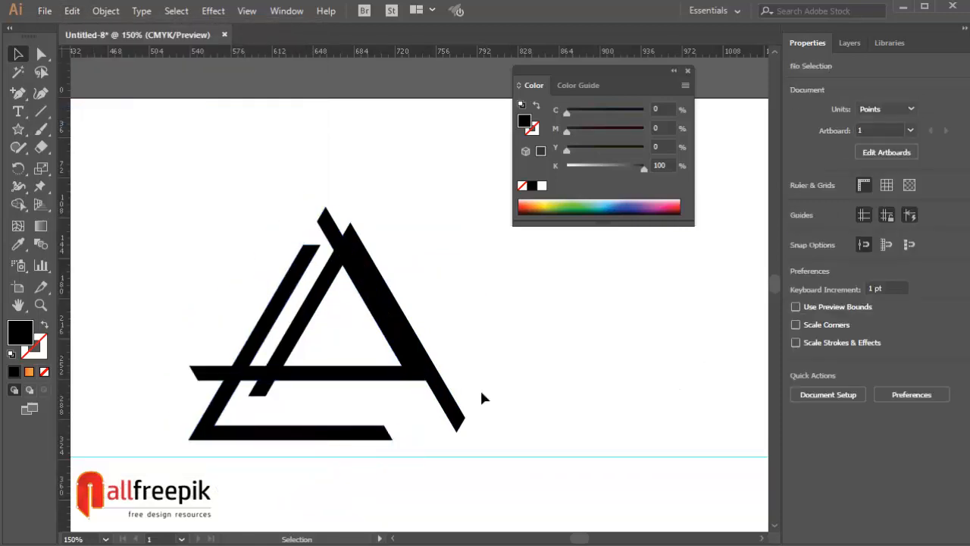
pyautogui.moveTo(412, 377); pyautogui.dragTo(427, 458)
pyautogui.click(565, 380)
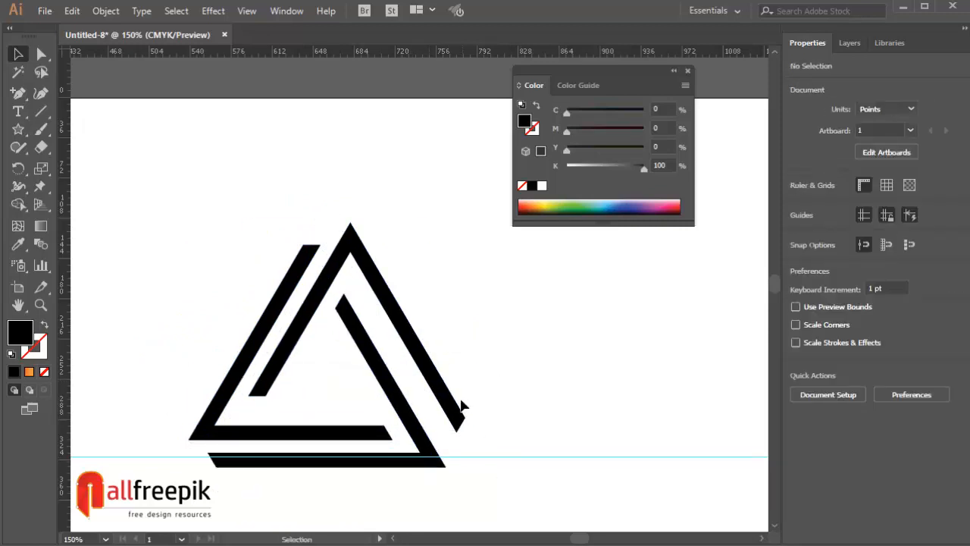
# Nudge the upright group down and left to X 680.248 pt, Y 215.731 pt to even out the gaps beside it
pyautogui.click(454, 406)
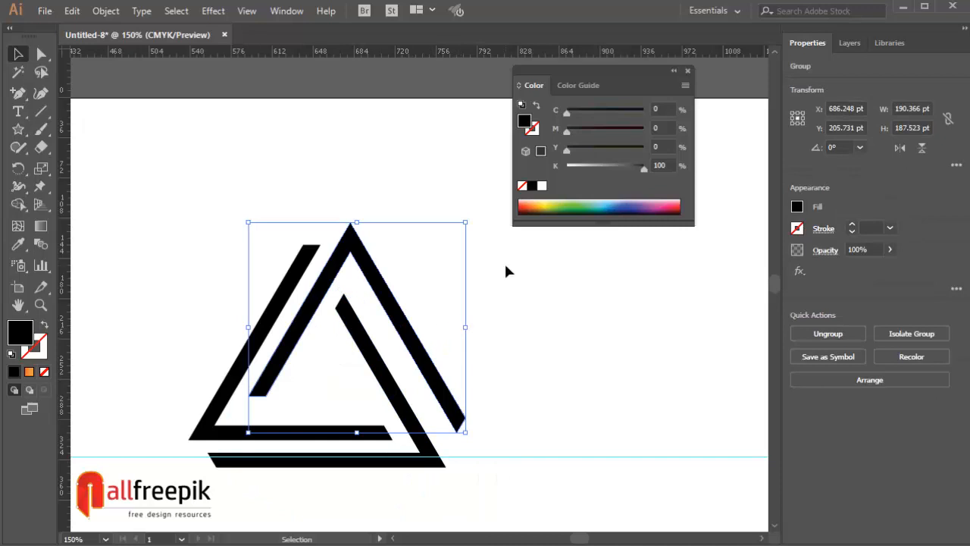
pyautogui.press('Down')
pyautogui.press('Down')
pyautogui.press('Down')
pyautogui.press('Down')
pyautogui.press('Left')
pyautogui.press('Left')
pyautogui.press('Left')
pyautogui.press('Left')
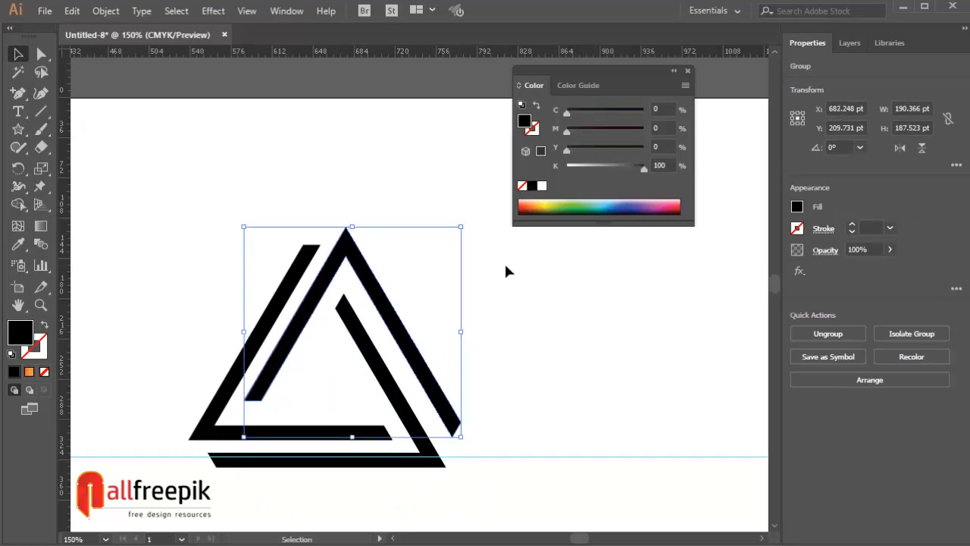
pyautogui.press('Down')
pyautogui.press('Down')
pyautogui.press('Down')
pyautogui.press('Down')
pyautogui.press('Left')
pyautogui.press('Left')
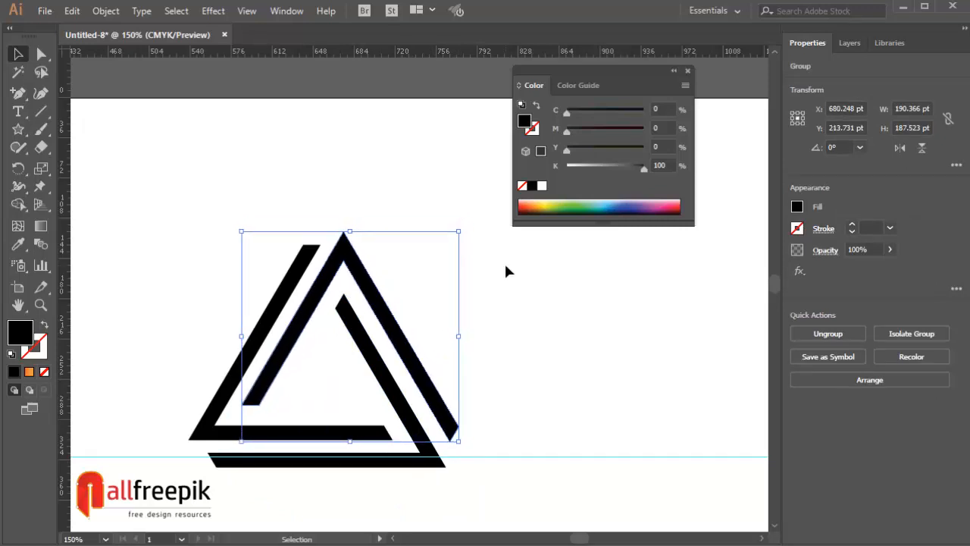
pyautogui.press('Down')
pyautogui.press('Right')
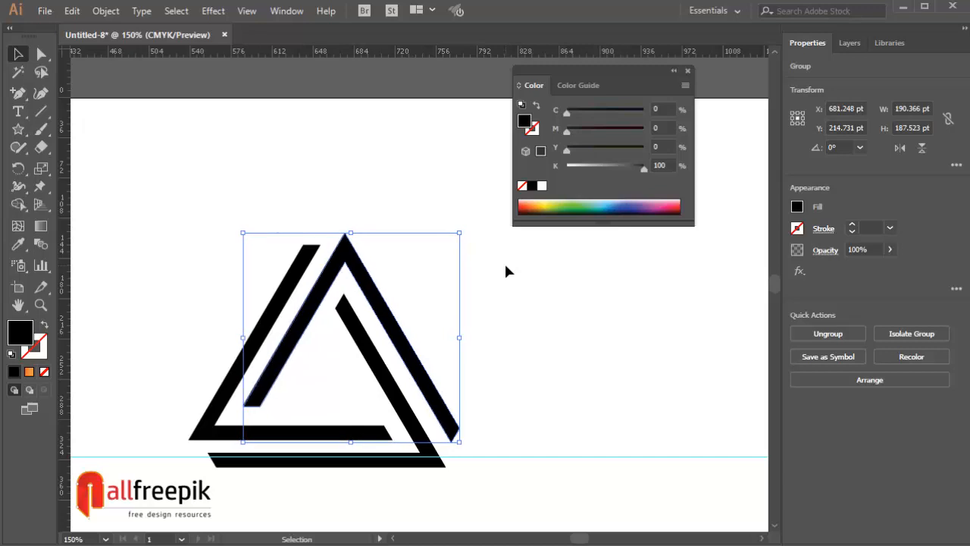
pyautogui.press('Down')
pyautogui.press('Left')
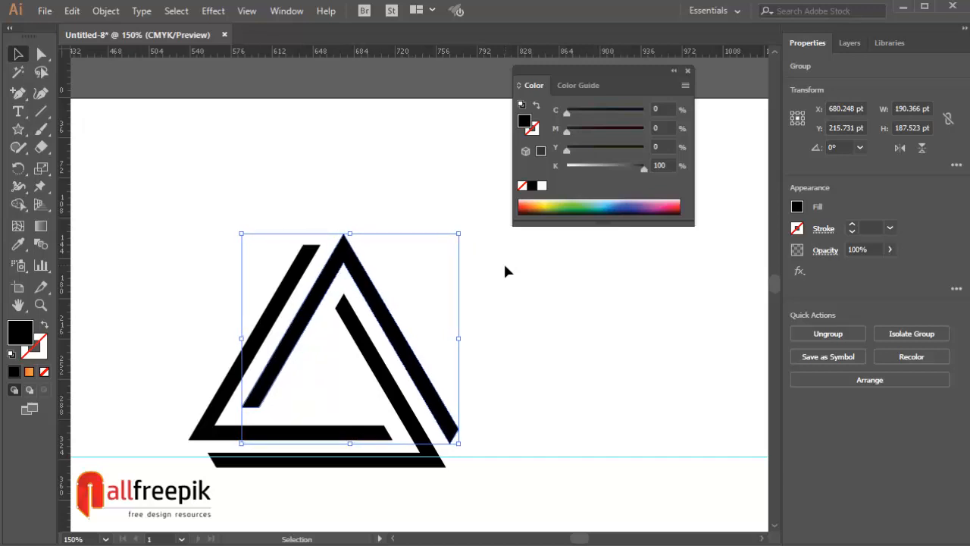
# Nudge the lower-left group up 2 pt, and shift both lower groups together 1 pt up and 1 pt left
pyautogui.click(377, 432)
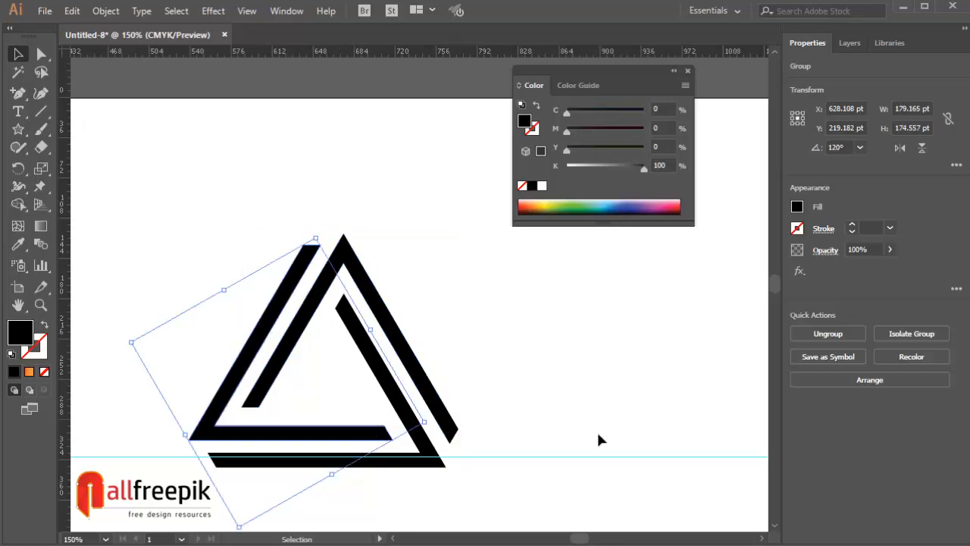
pyautogui.press('Up')
pyautogui.press('Up')
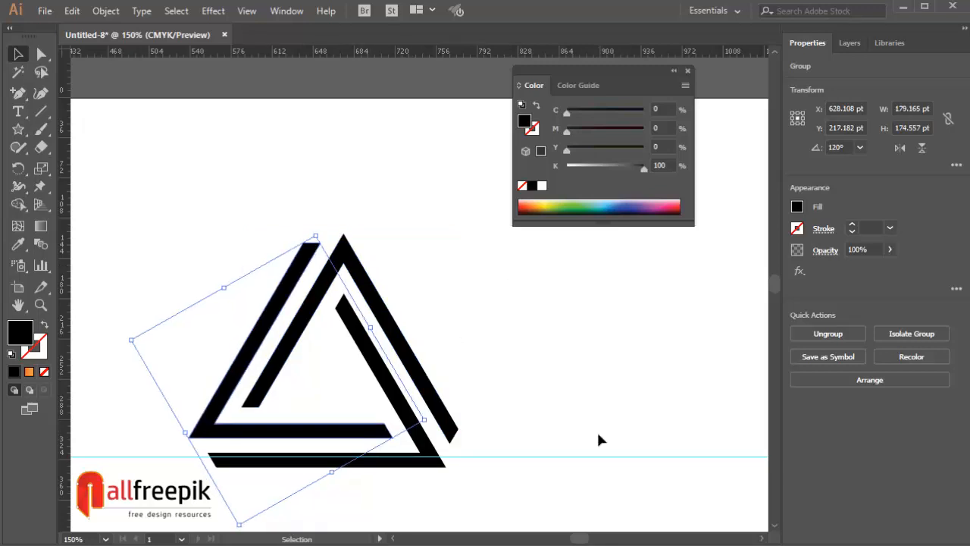
pyautogui.keyDown('shift'); pyautogui.click(425, 466); pyautogui.keyUp('shift')
pyautogui.press('Up')
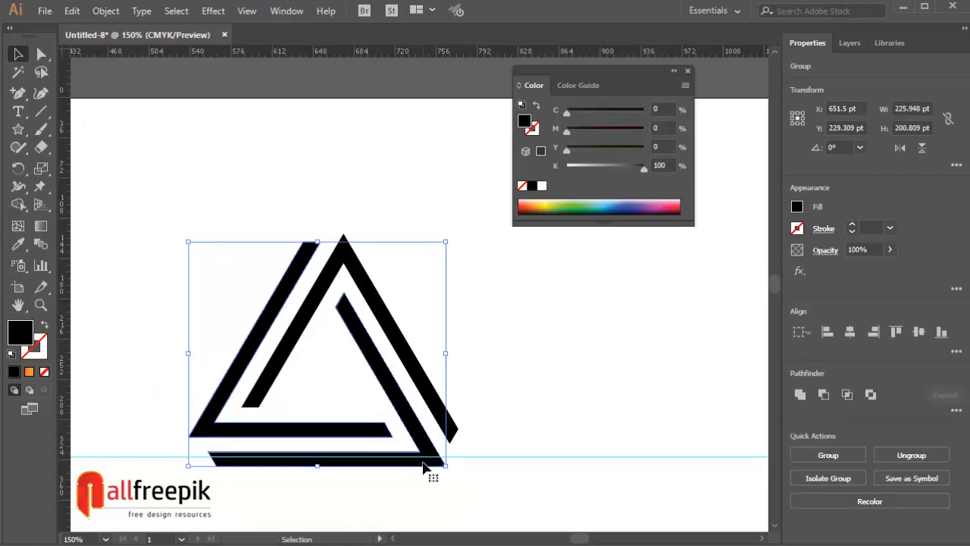
pyautogui.press('Left')
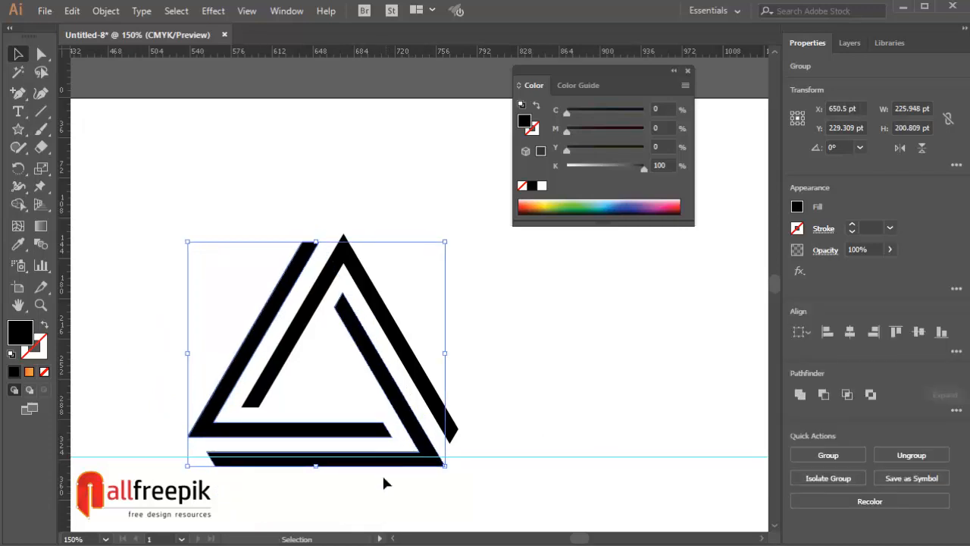
# Nudge the upright group 1 pt left and deselect it
pyautogui.click(425, 377)
pyautogui.press('Left')
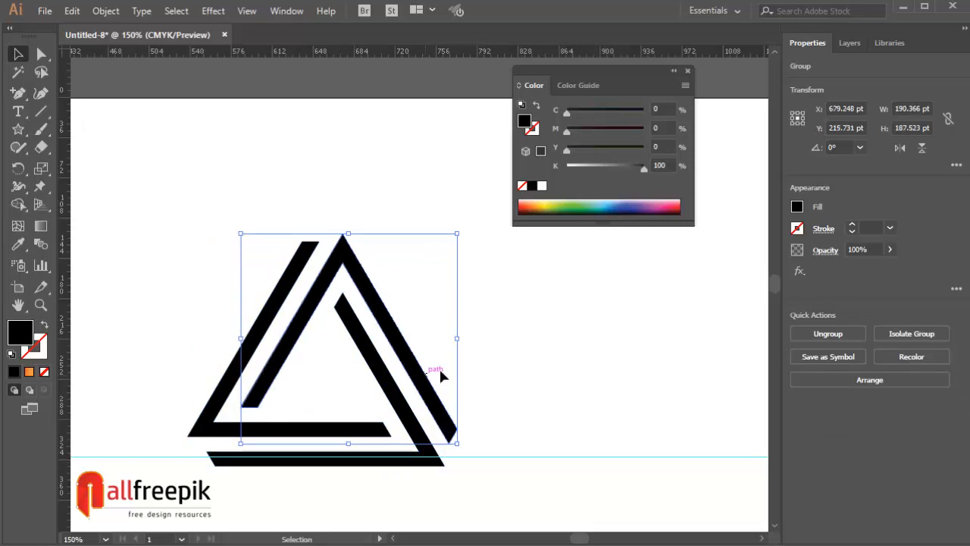
pyautogui.click(524, 336)
# Create a solid triangle beside the logo using a 3-point star with radii of 87.0504 pt and 43.5252 pt
pyautogui.scroll(-2, 563, 361)
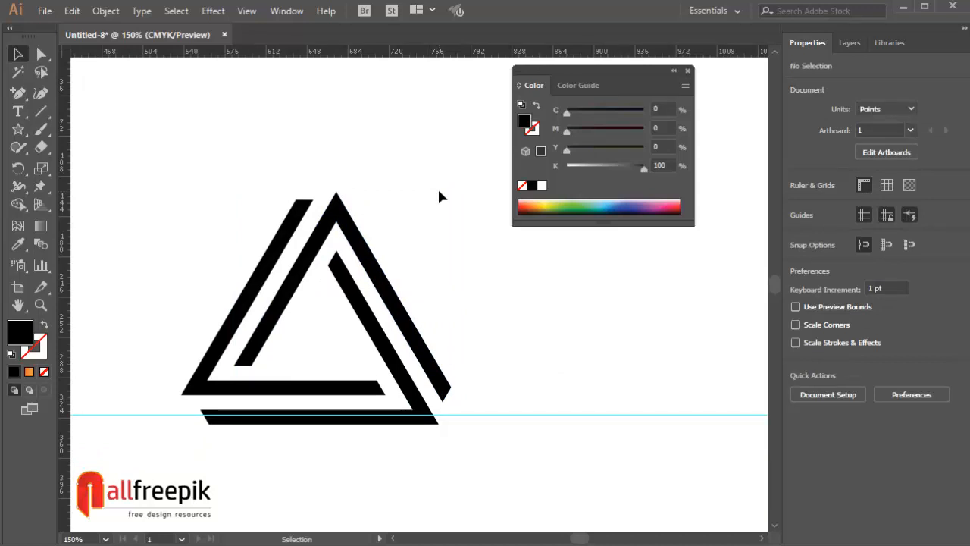
pyautogui.press('space')
pyautogui.moveTo(438, 196); pyautogui.dragTo(431, 198)
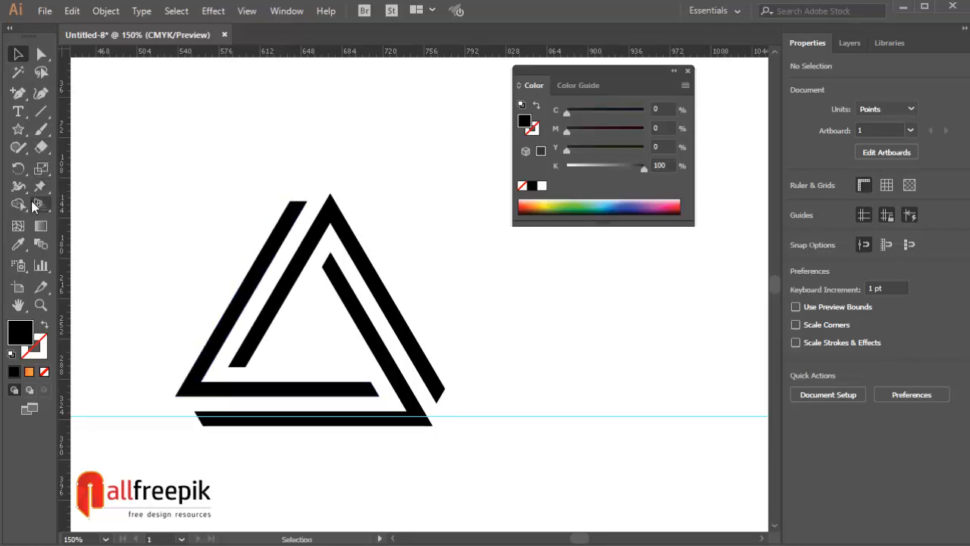
pyautogui.click(18, 129)
pyautogui.click(175, 188)
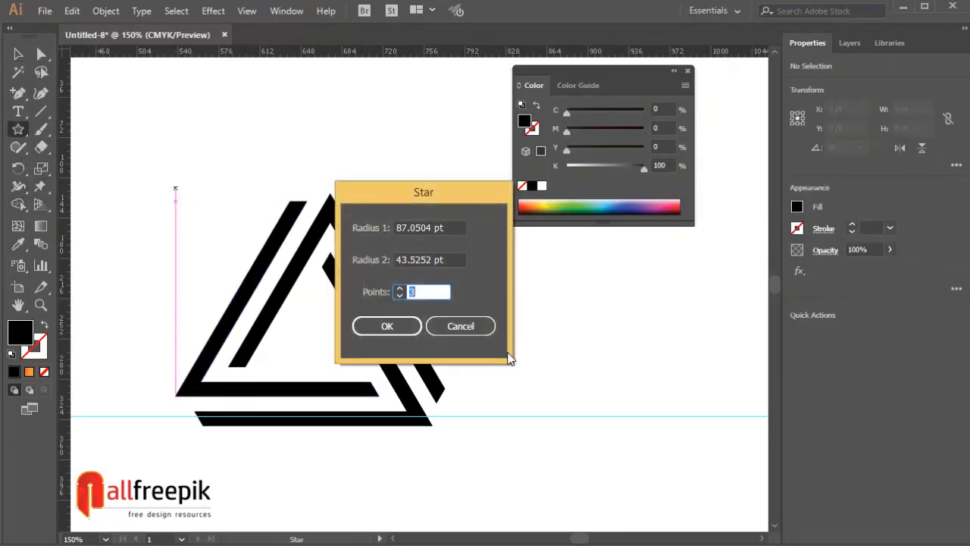
pyautogui.click(394, 330)
pyautogui.press('v')
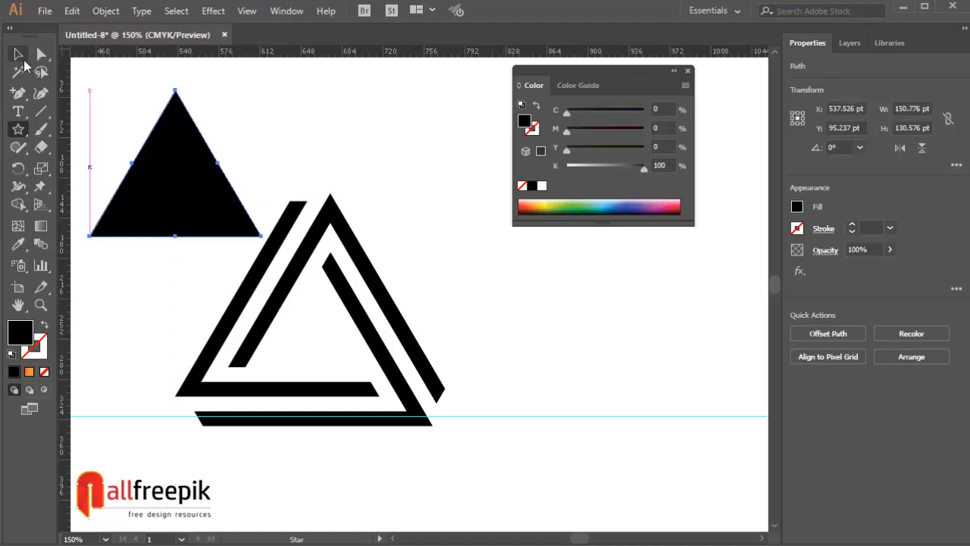
# Move the solid triangle into the logo's central opening and scale it down to fit with even gaps around it
pyautogui.moveTo(194, 165); pyautogui.dragTo(331, 289)
pyautogui.moveTo(312, 220); pyautogui.dragTo(313, 278)
pyautogui.press('Right')
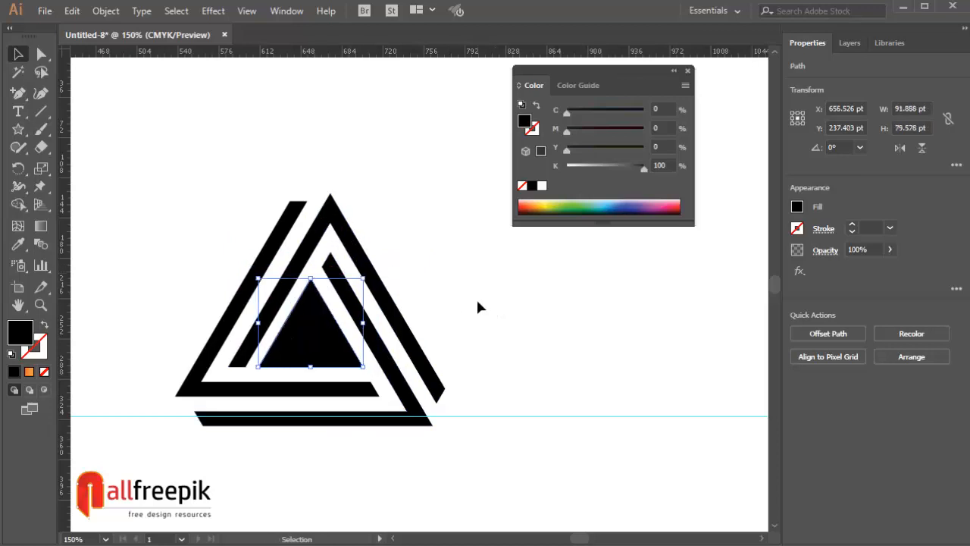
pyautogui.press('Right')
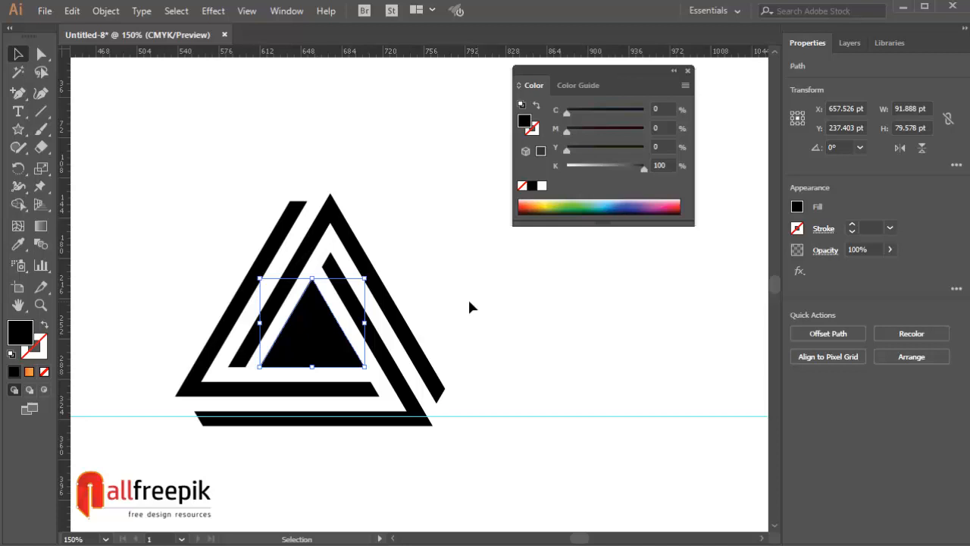
pyautogui.keyDown('shift'); pyautogui.click(315, 278); pyautogui.keyUp('shift')
pyautogui.scroll(1, 350, 265)
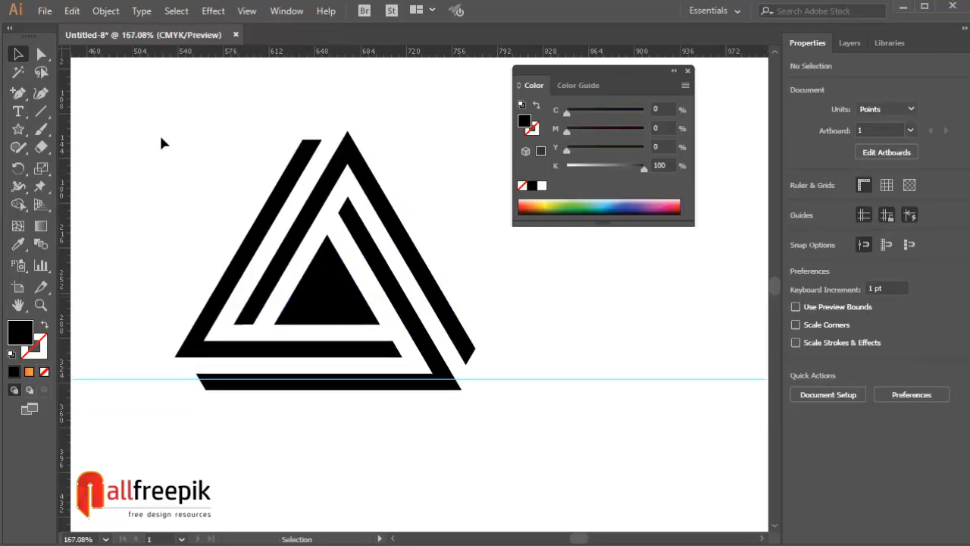
pyautogui.moveTo(141, 120); pyautogui.dragTo(614, 432)
pyautogui.click(612, 427)
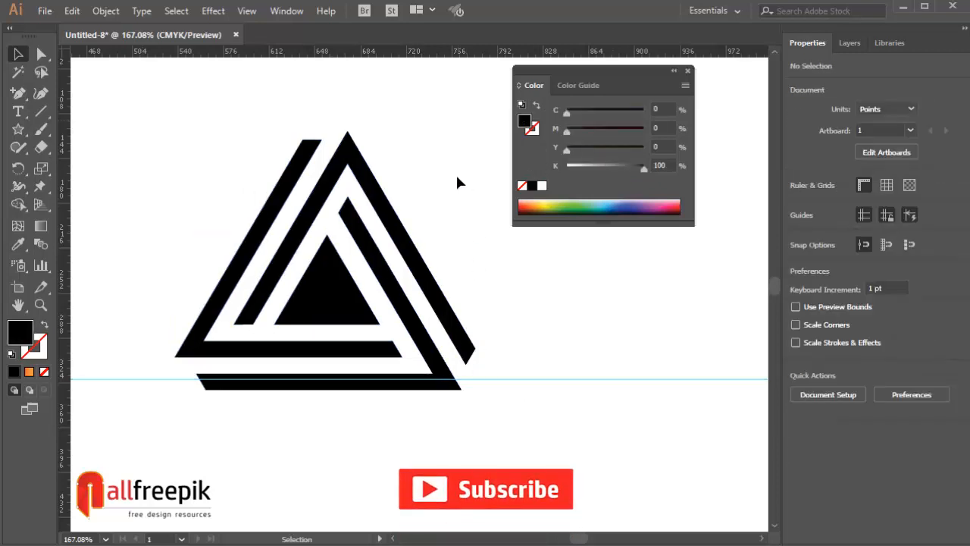
# Select the three angled groups around the solid triangle and fill them with the orange linear gradient
pyautogui.click(379, 244)
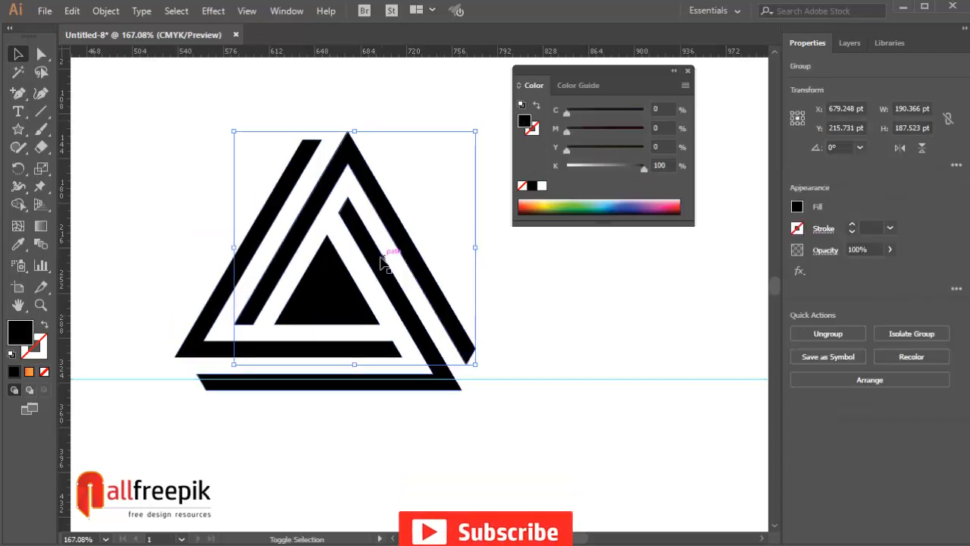
pyautogui.keyDown('shift'); pyautogui.click(381, 258); pyautogui.keyUp('shift')
pyautogui.keyDown('shift'); pyautogui.click(271, 204); pyautogui.keyUp('shift')
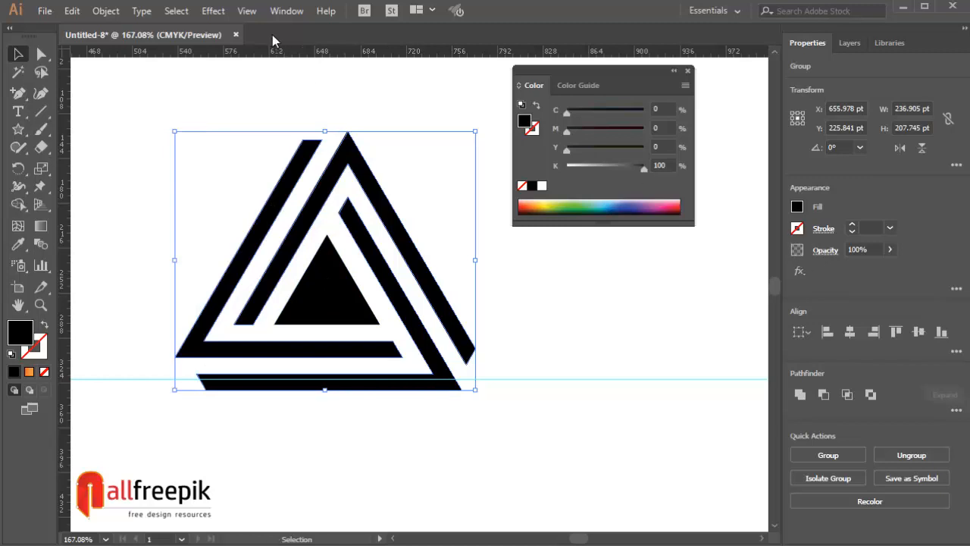
pyautogui.click(286, 11)
pyautogui.click(379, 369)
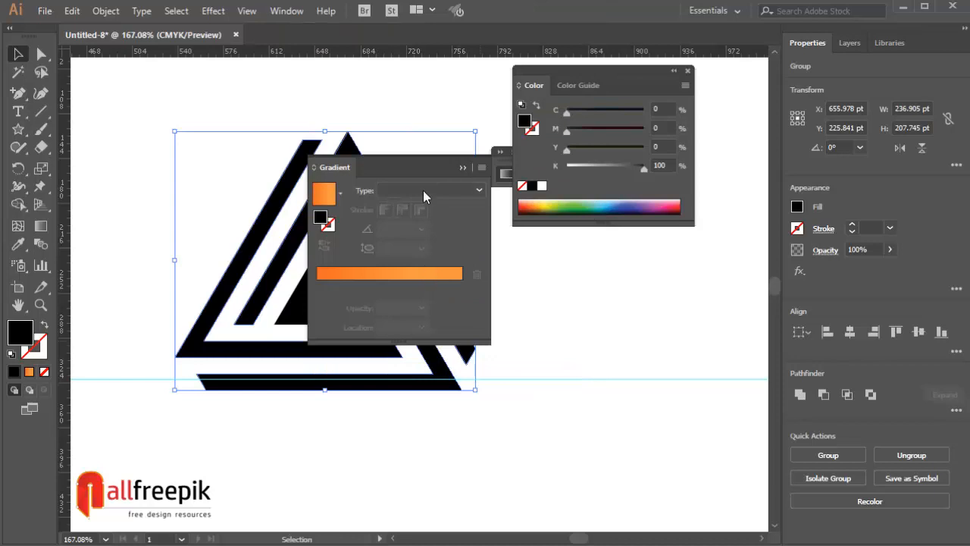
pyautogui.click(409, 274)
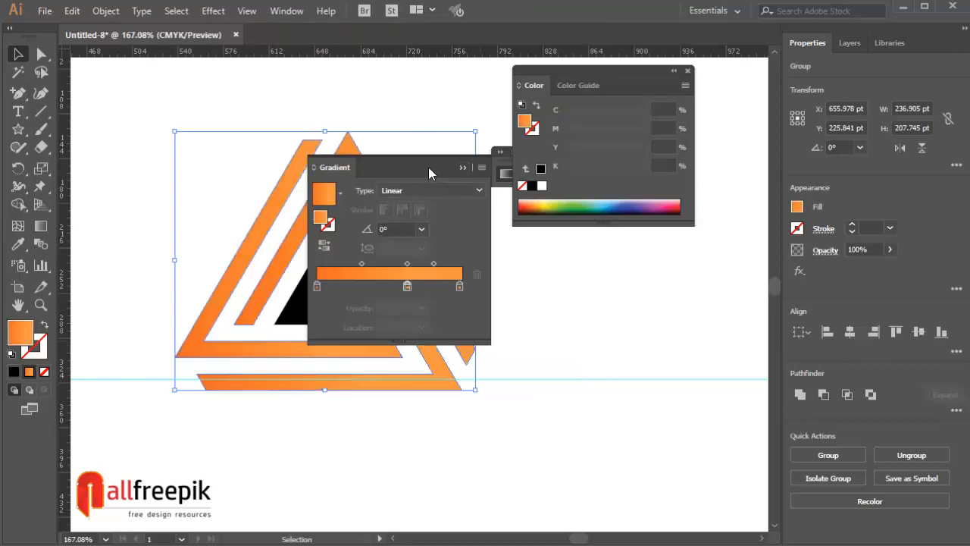
# Remove the middle colour stop at 62.92% from the gradient
pyautogui.moveTo(428, 167); pyautogui.dragTo(684, 278)
pyautogui.click(663, 398)
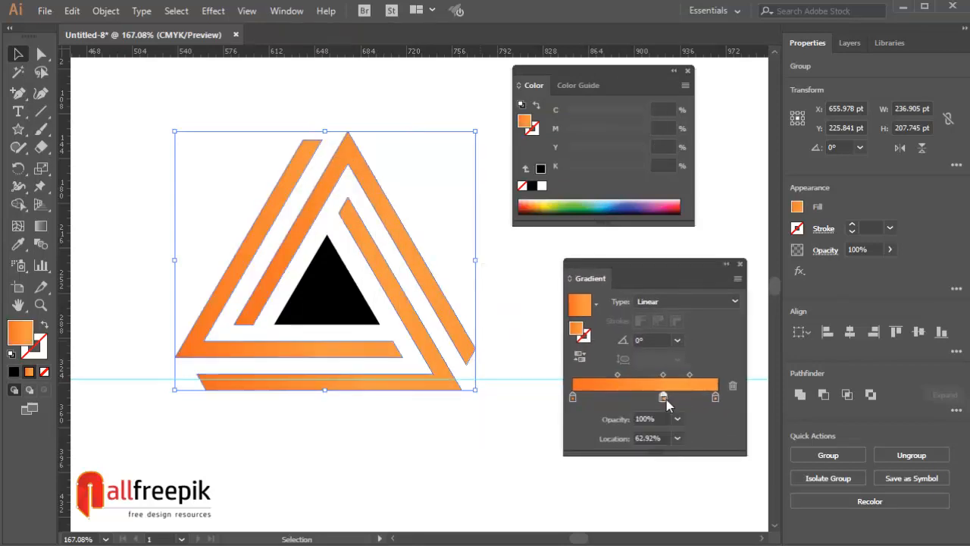
pyautogui.moveTo(664, 399); pyautogui.dragTo(664, 470)
# Set the gradient's first colour stop at 0% to the pink swatch C 0, M 95, Y 20, K 0
pyautogui.click(573, 397)
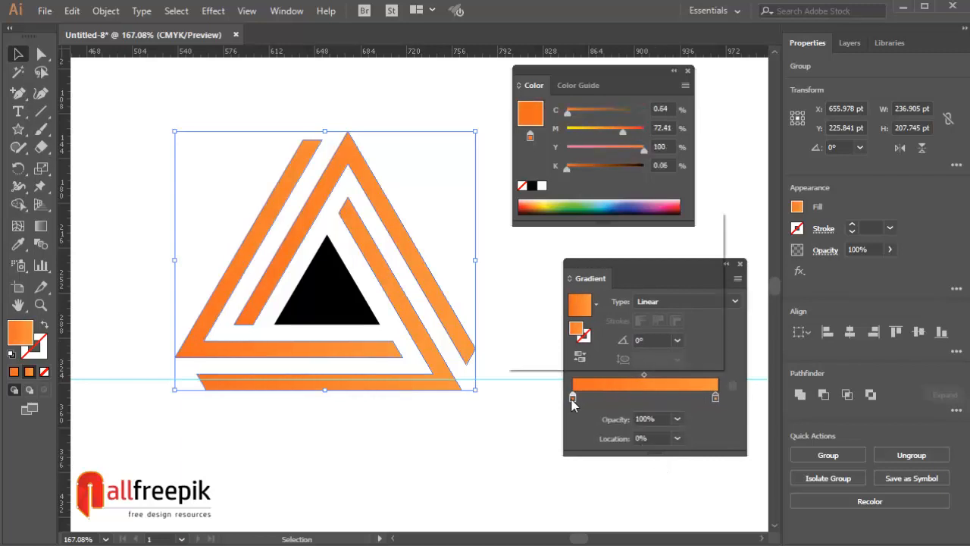
pyautogui.doubleClick(572, 398)
pyautogui.click(521, 278)
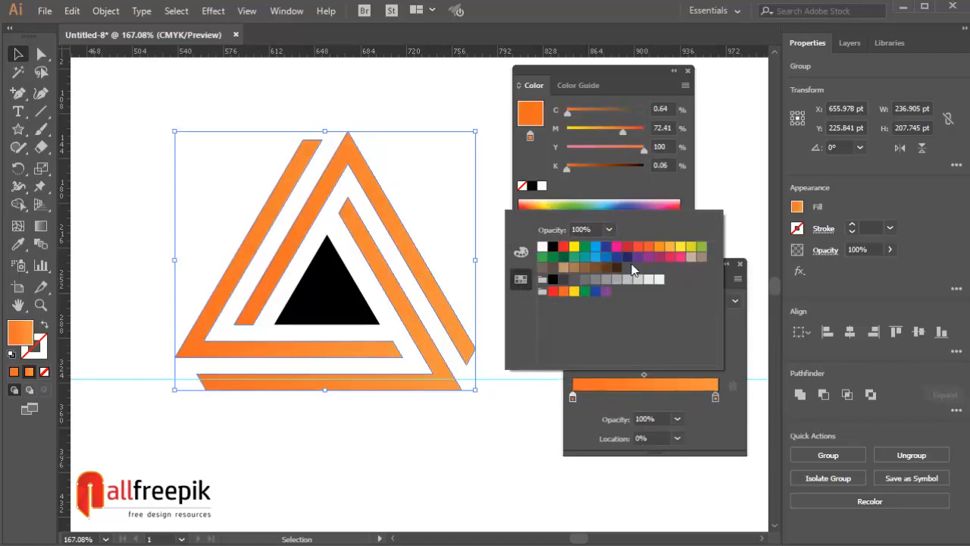
pyautogui.click(681, 256)
# Set the gradient's end stop at 98.31% to C 35, M 100, Y 35, K 60 and move the midpoint to 72.43%
pyautogui.click(715, 397)
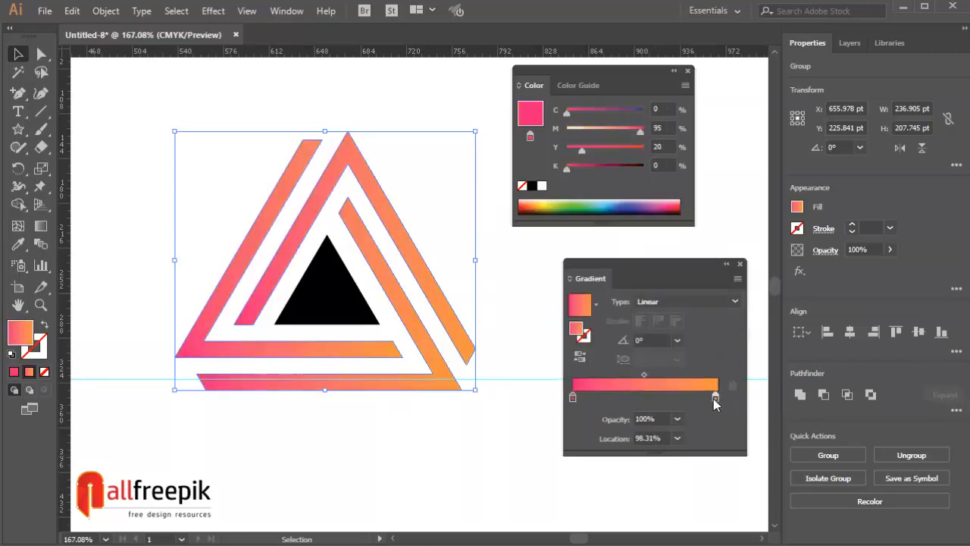
pyautogui.doubleClick(714, 397)
pyautogui.click(659, 260)
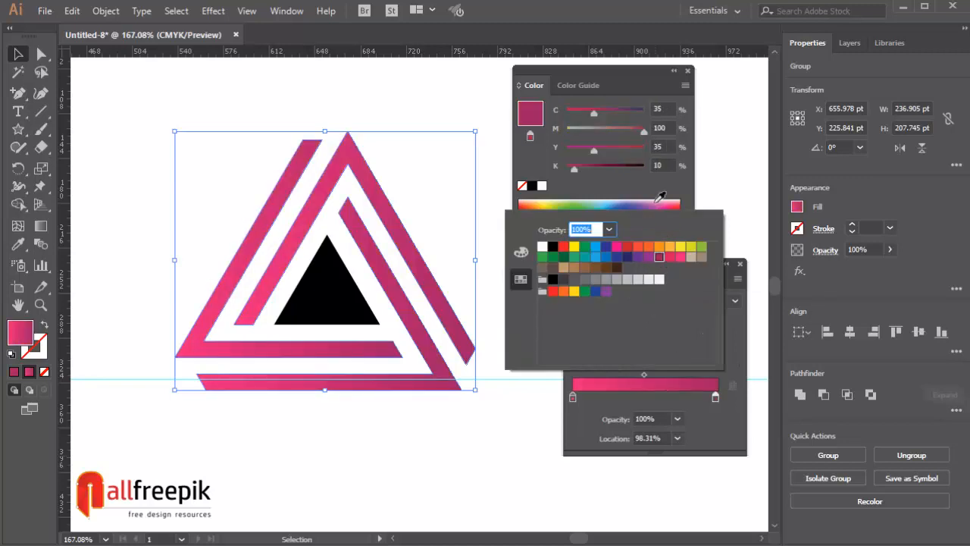
pyautogui.click(638, 195)
pyautogui.moveTo(575, 173); pyautogui.dragTo(606, 177)
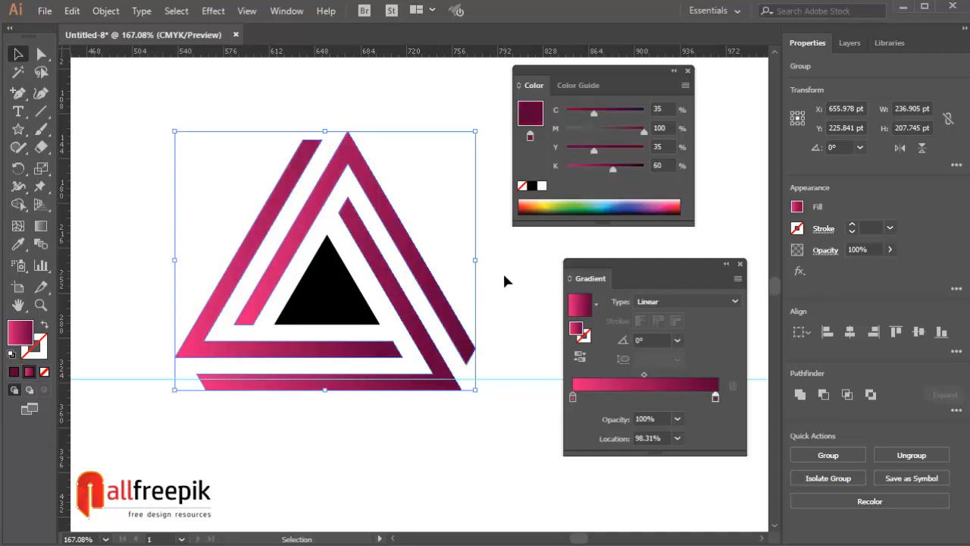
pyautogui.moveTo(644, 374); pyautogui.dragTo(675, 374)
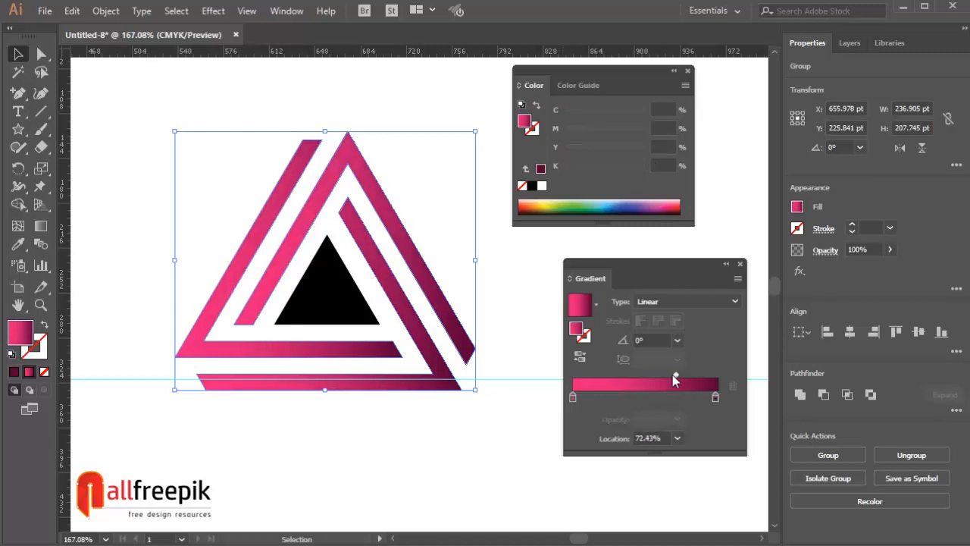
# Redirect the left angled group's gradient down its slanted bar at about -119.5° and reverse its colours
pyautogui.click(294, 190)
pyautogui.click(46, 228)
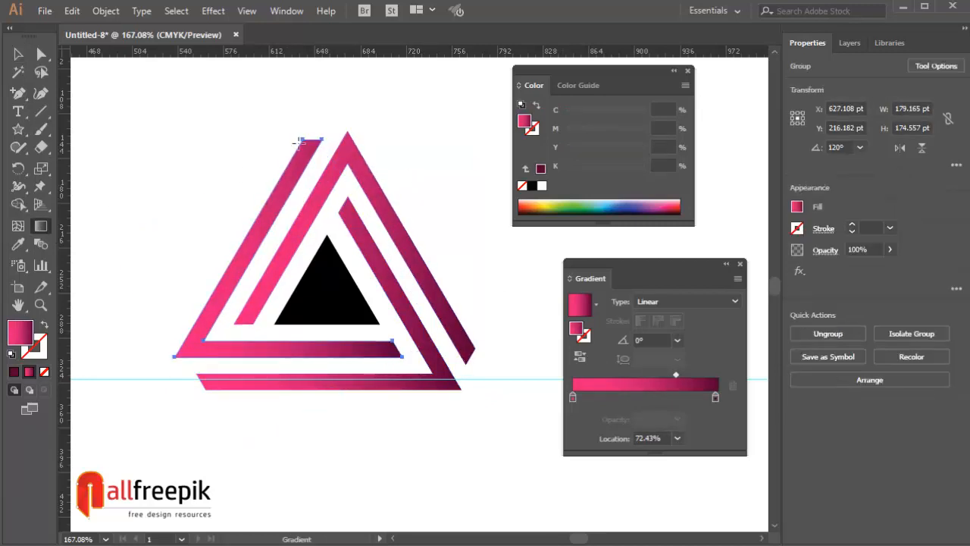
pyautogui.moveTo(295, 185); pyautogui.dragTo(188, 354)
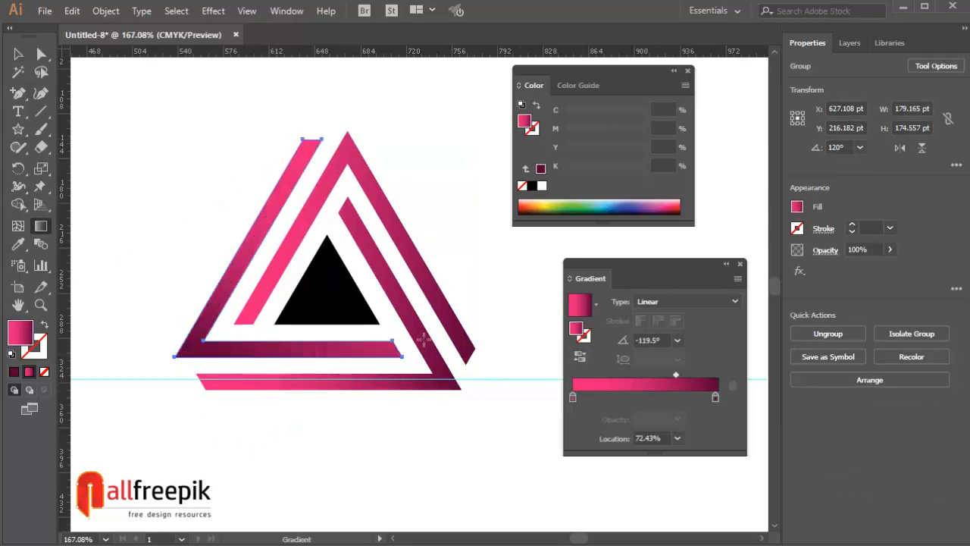
pyautogui.click(579, 355)
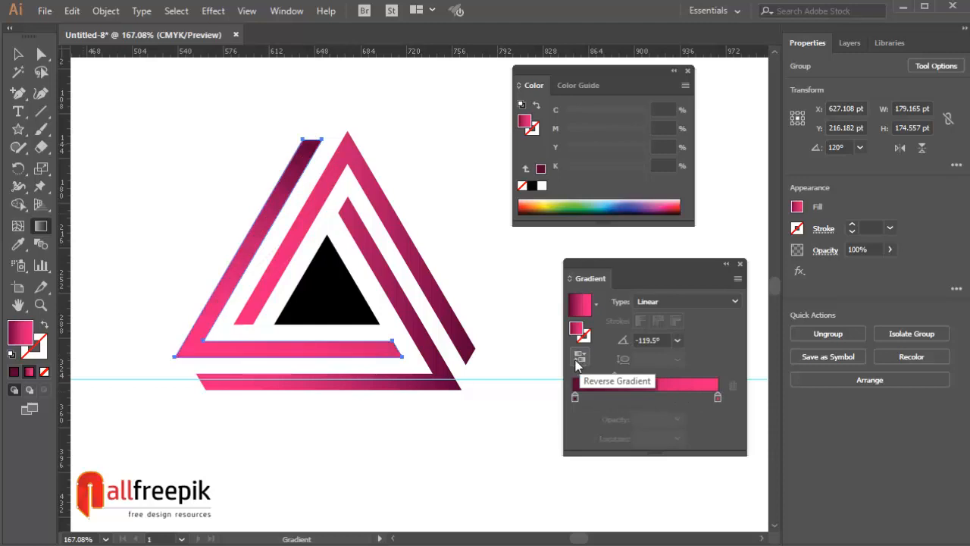
# Redirect the lower-right angled group's gradient along its bottom bar at about -0.2° and reverse its colours
pyautogui.click(17, 54)
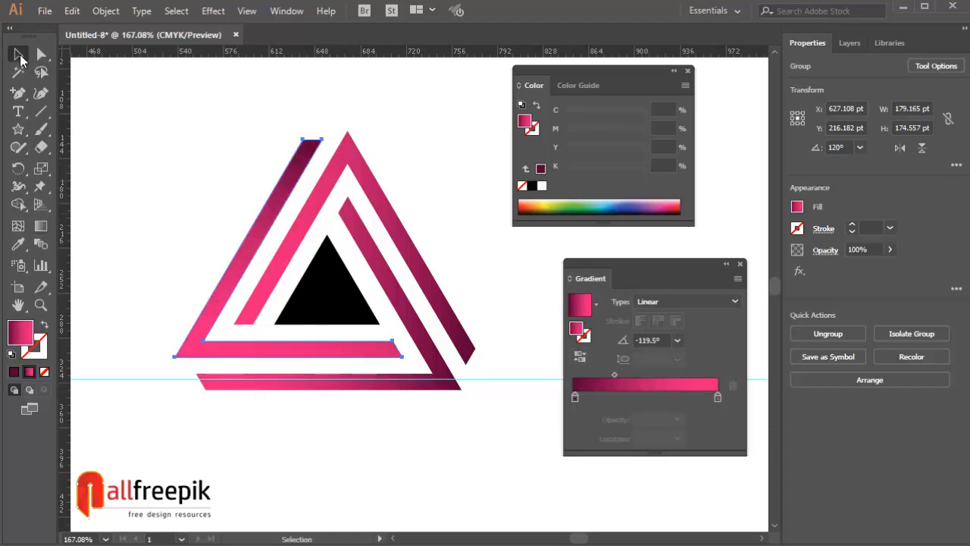
pyautogui.click(437, 392)
pyautogui.click(438, 391)
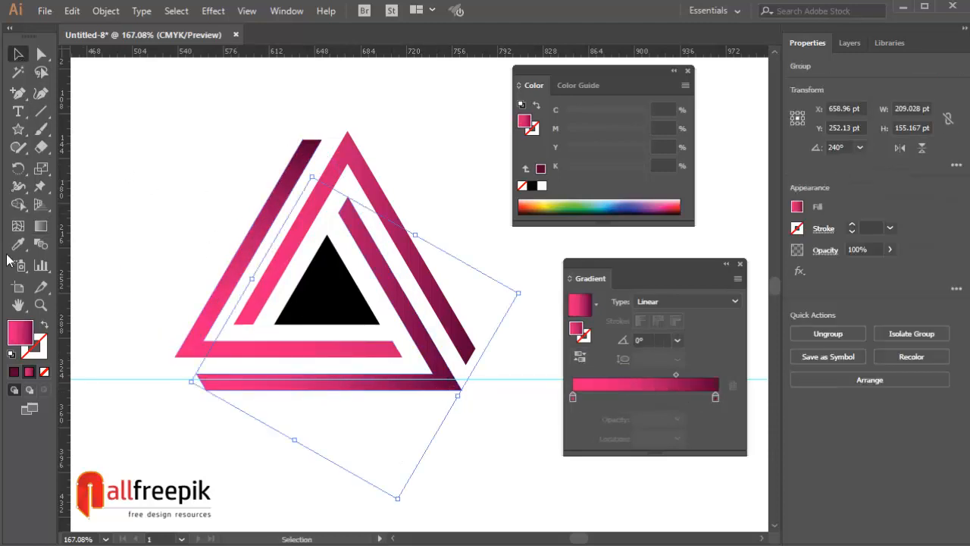
pyautogui.click(42, 228)
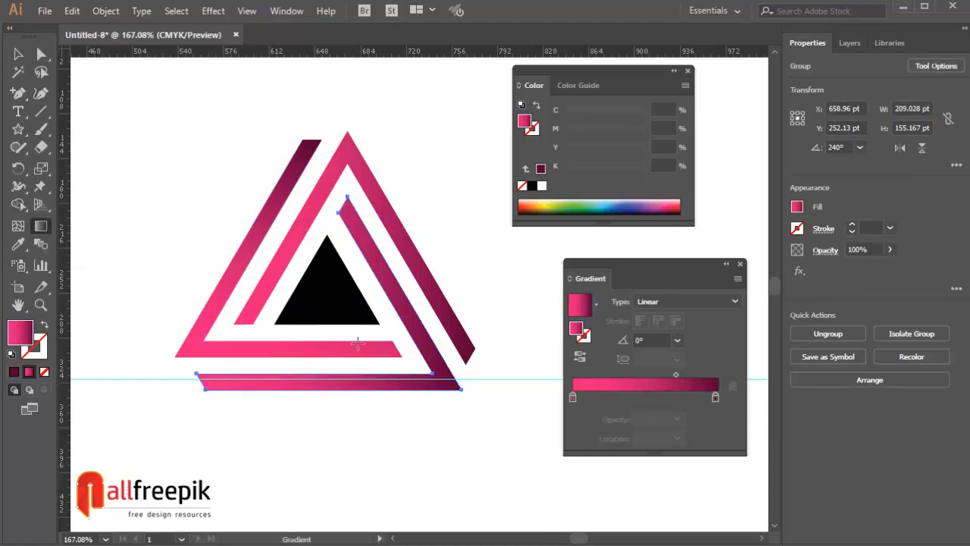
pyautogui.moveTo(198, 384); pyautogui.dragTo(449, 381)
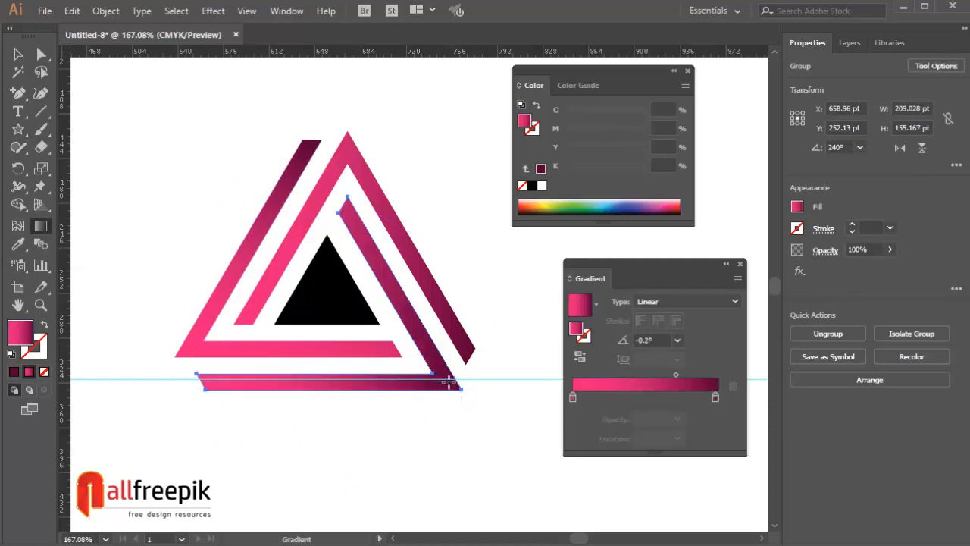
pyautogui.click(580, 356)
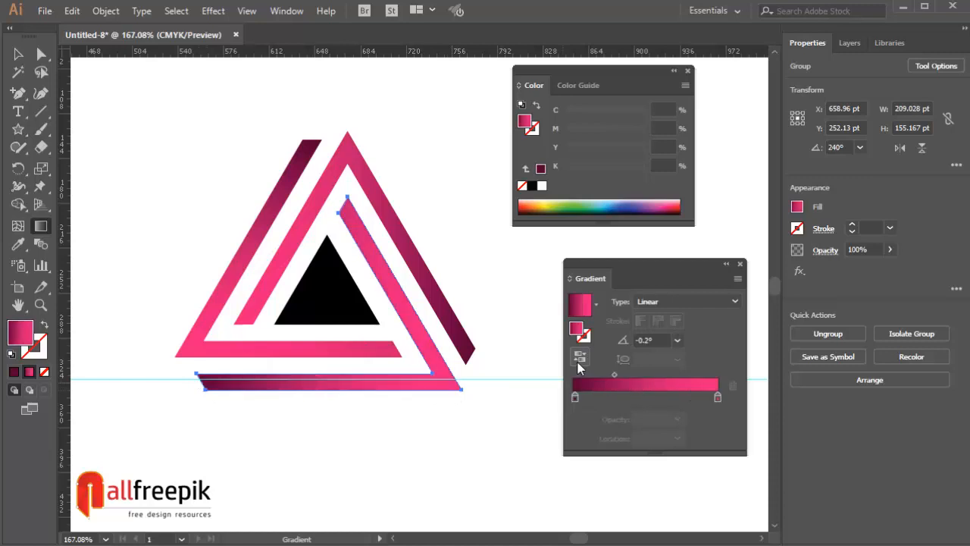
# Fill the black central triangle with the pink gradient sampled from the neighbouring angled group
pyautogui.click(17, 53)
pyautogui.click(91, 111)
pyautogui.click(326, 292)
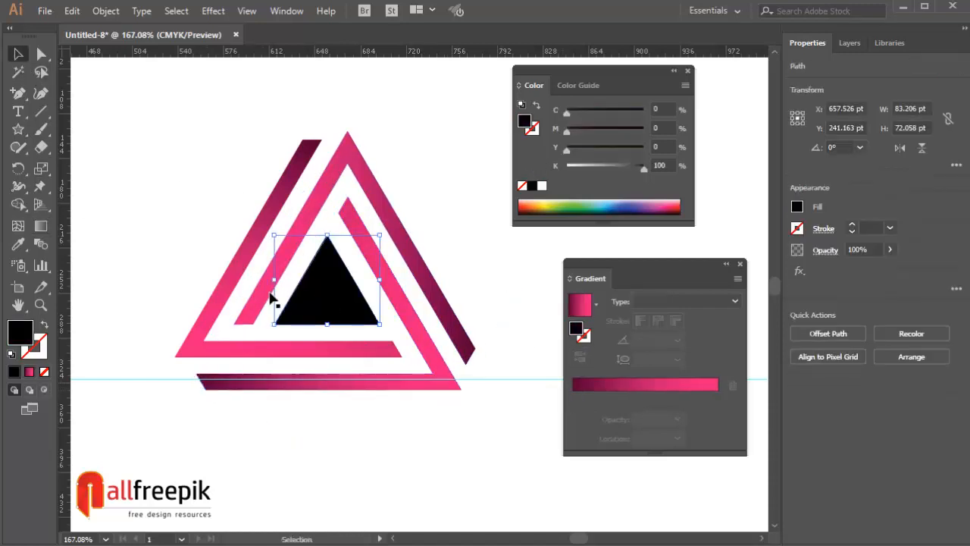
pyautogui.click(18, 243)
pyautogui.click(362, 231)
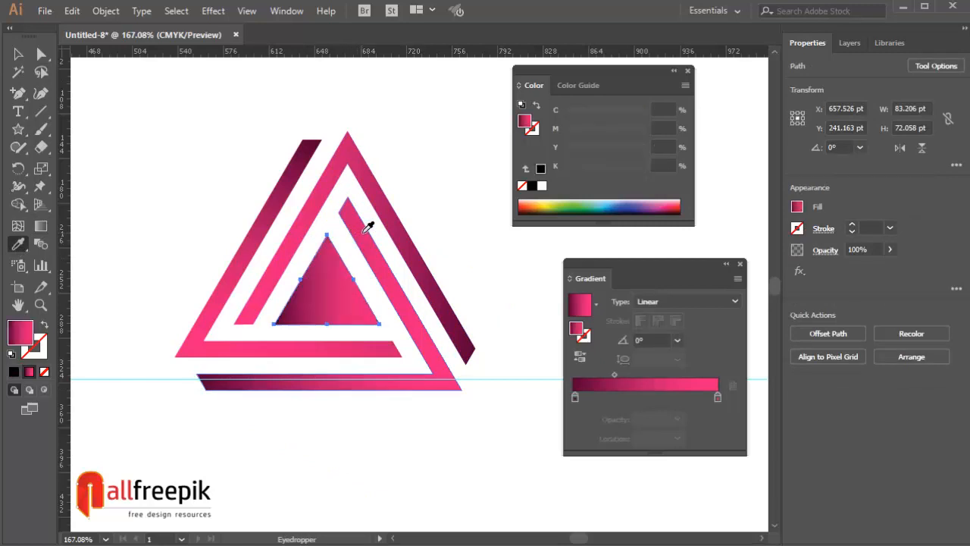
pyautogui.keyDown('ctrl'); pyautogui.click(74, 156); pyautogui.keyUp('ctrl')
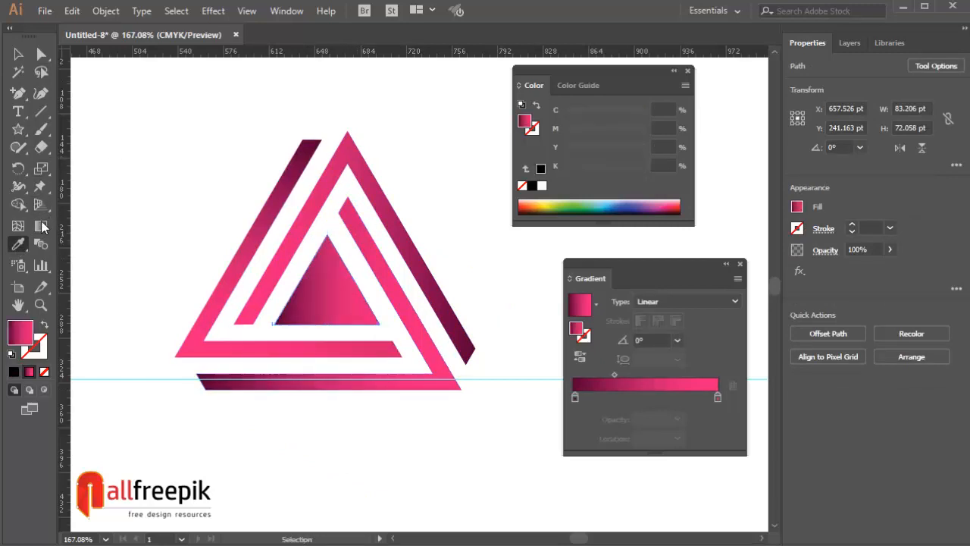
# Redirect the central triangle's gradient from apex to base at -90° and reverse its colours
pyautogui.click(42, 226)
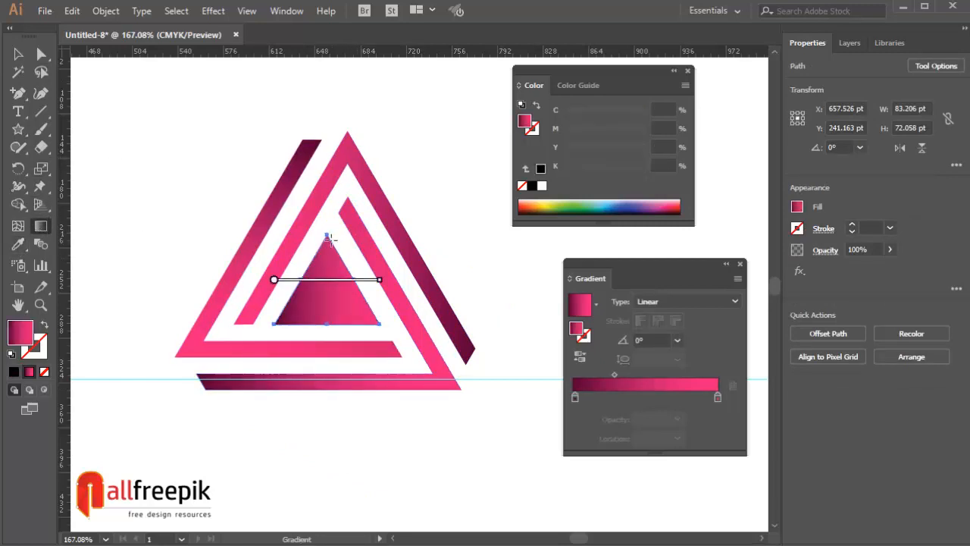
pyautogui.moveTo(326, 238); pyautogui.dragTo(327, 338)
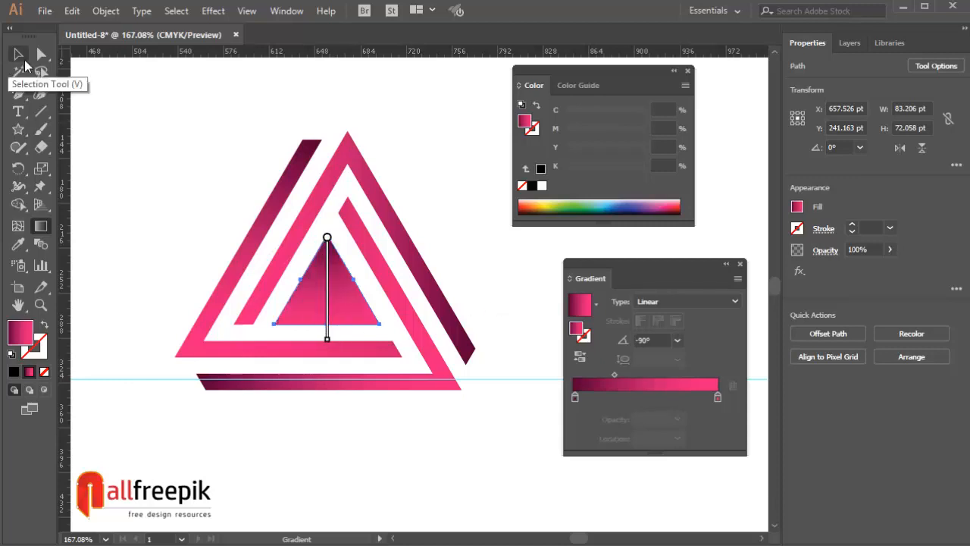
pyautogui.click(17, 55)
pyautogui.click(172, 126)
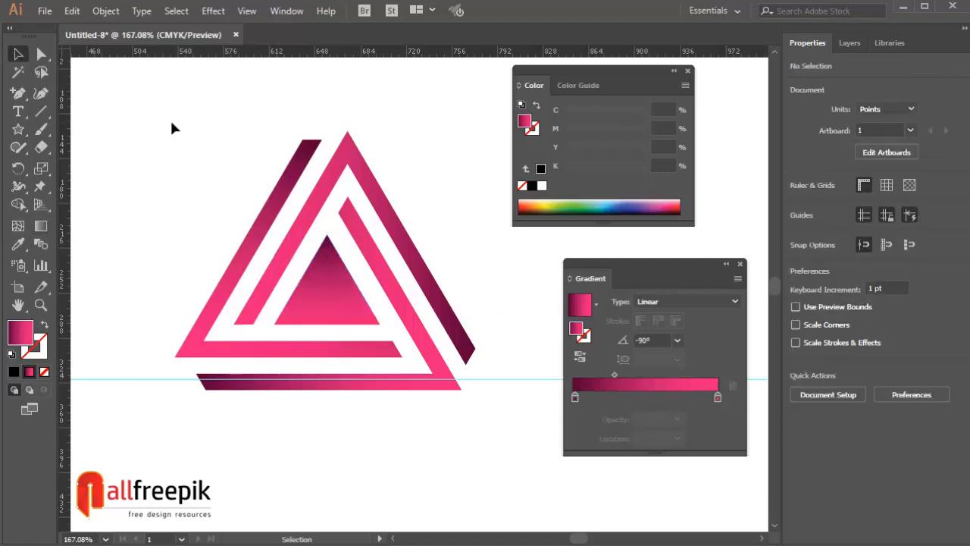
pyautogui.click(350, 281)
pyautogui.click(579, 357)
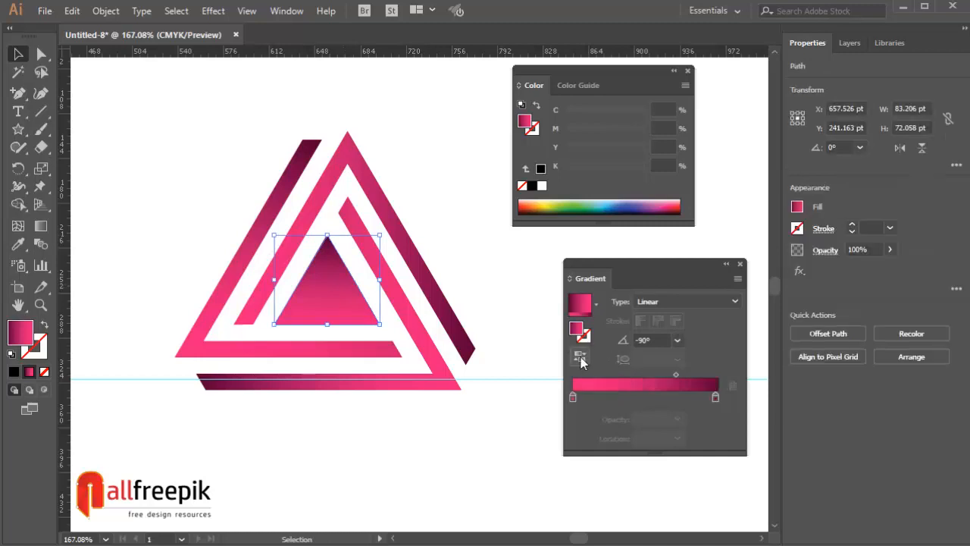
pyautogui.click(498, 267)
pyautogui.press('z')
pyautogui.keyDown('alt'); pyautogui.click(490, 258); pyautogui.keyUp('alt')
pyautogui.keyDown('alt'); pyautogui.click(488, 255); pyautogui.keyUp('alt')
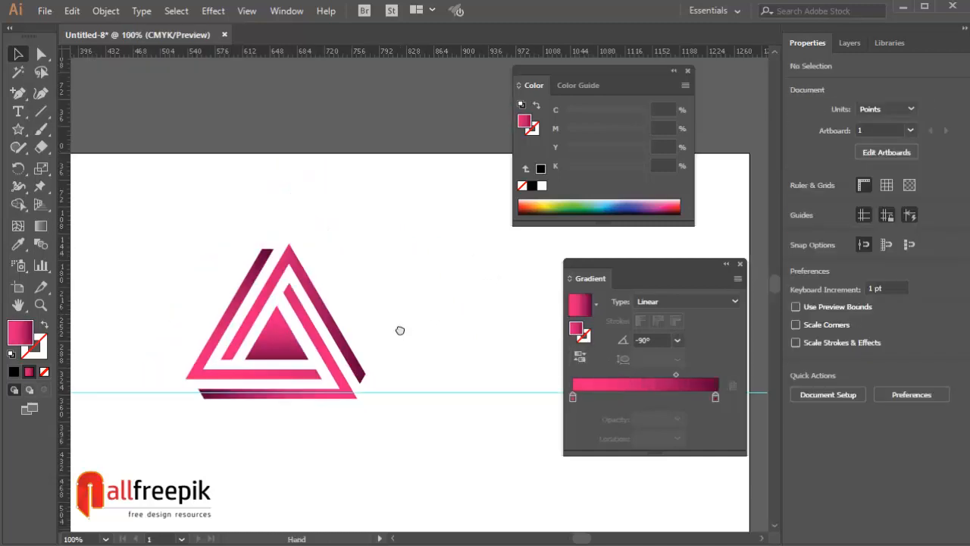
pyautogui.moveTo(400, 331); pyautogui.dragTo(401, 292)
pyautogui.moveTo(429, 326); pyautogui.dragTo(449, 304)
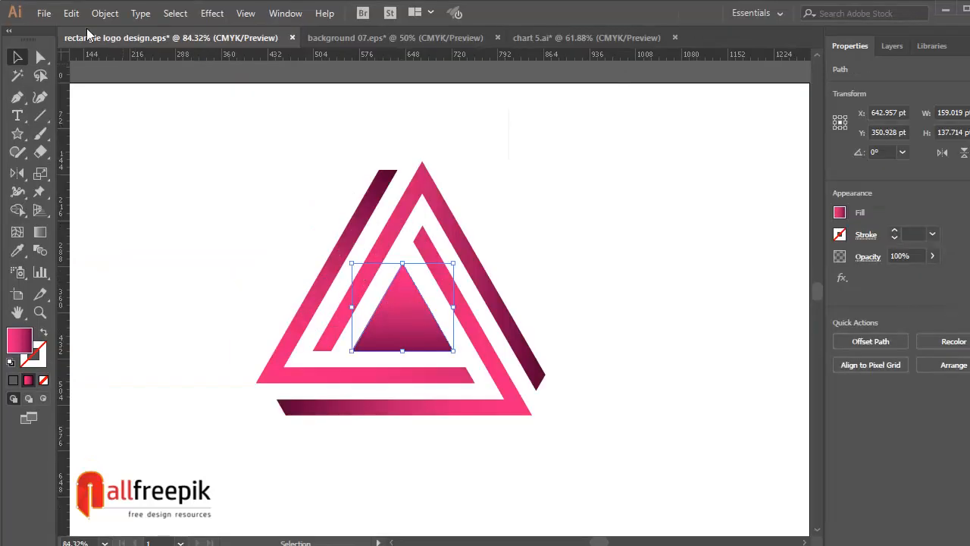
# Copy the central triangle, paste it in front, and move the copy against the logo's lower-right corner as a guide
pyautogui.click(67, 15)
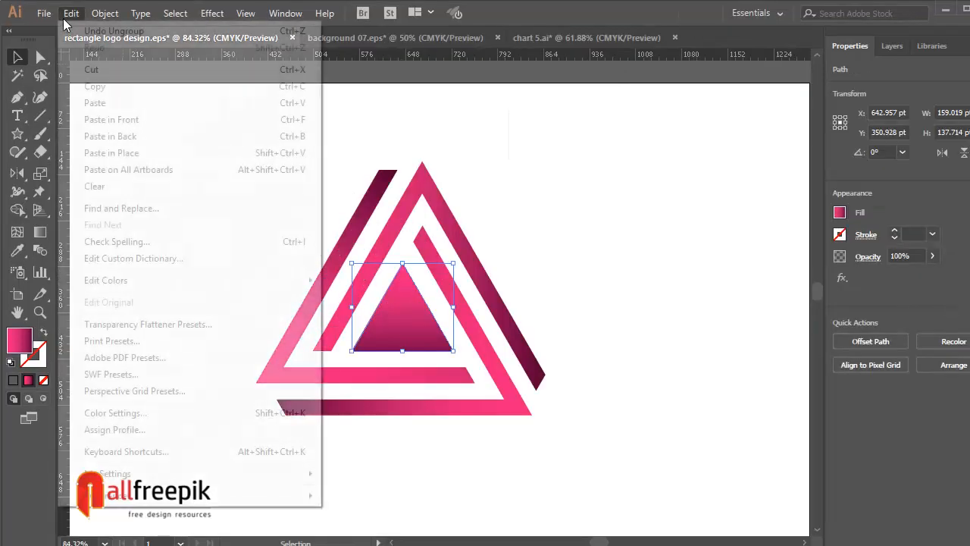
pyautogui.click(113, 86)
pyautogui.click(71, 14)
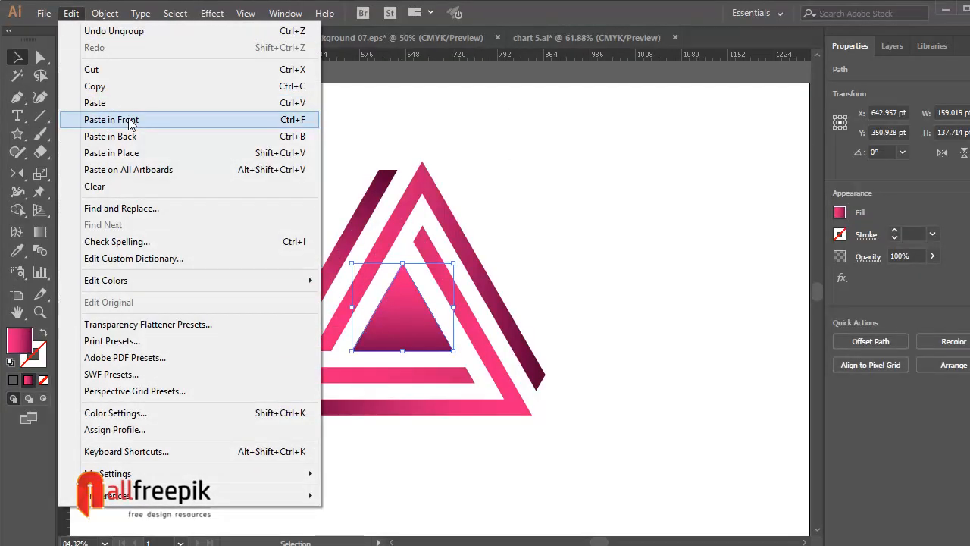
pyautogui.click(131, 120)
pyautogui.moveTo(417, 312); pyautogui.dragTo(577, 396)
# Extend the dark end of the right-hand bar down to meet the slanted edge of the triangle copy
pyautogui.hotkey('ctrl', 'space')
pyautogui.moveTo(632, 316); pyautogui.dragTo(447, 470)
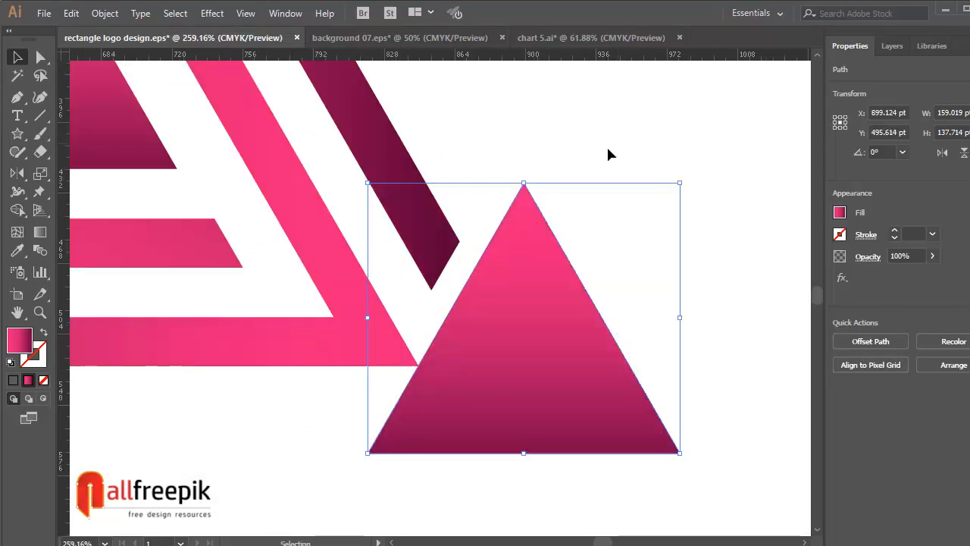
pyautogui.click(544, 155)
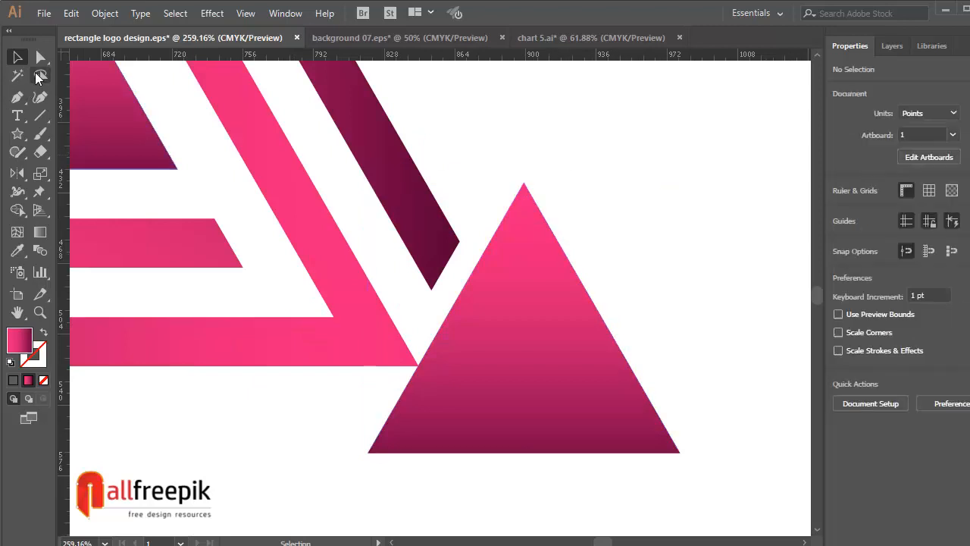
pyautogui.click(40, 57)
pyautogui.moveTo(447, 271); pyautogui.dragTo(463, 295)
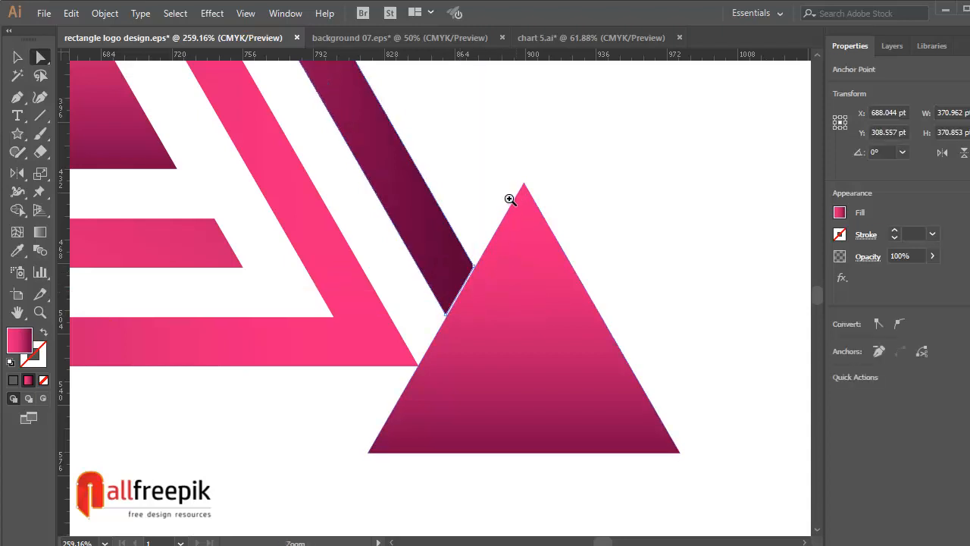
pyautogui.scroll(4, 489, 239)
pyautogui.moveTo(431, 355); pyautogui.dragTo(556, 116)
pyautogui.click(489, 201)
# Move the triangle copy so its slanted edge touches the logo's lower-left corner
pyautogui.keyDown('ctrl'); pyautogui.keyDown('alt'); pyautogui.click(489, 201); pyautogui.keyUp('alt'); pyautogui.keyUp('ctrl')
pyautogui.keyDown('ctrl'); pyautogui.keyDown('alt'); pyautogui.click(489, 201); pyautogui.keyUp('alt'); pyautogui.keyUp('ctrl')
pyautogui.keyDown('ctrl'); pyautogui.keyDown('alt'); pyautogui.click(488, 200); pyautogui.keyUp('alt'); pyautogui.keyUp('ctrl')
pyautogui.keyDown('ctrl'); pyautogui.keyDown('alt'); pyautogui.click(489, 200); pyautogui.keyUp('alt'); pyautogui.keyUp('ctrl')
pyautogui.keyDown('ctrl'); pyautogui.keyDown('alt'); pyautogui.click(489, 201); pyautogui.keyUp('alt'); pyautogui.keyUp('ctrl')
pyautogui.keyDown('ctrl'); pyautogui.keyDown('alt'); pyautogui.click(488, 200); pyautogui.keyUp('alt'); pyautogui.keyUp('ctrl')
pyautogui.keyDown('ctrl'); pyautogui.keyDown('alt'); pyautogui.click(489, 201); pyautogui.keyUp('alt'); pyautogui.keyUp('ctrl')
pyautogui.keyDown('ctrl'); pyautogui.keyDown('alt'); pyautogui.click(489, 201); pyautogui.keyUp('alt'); pyautogui.keyUp('ctrl')
pyautogui.press('space')
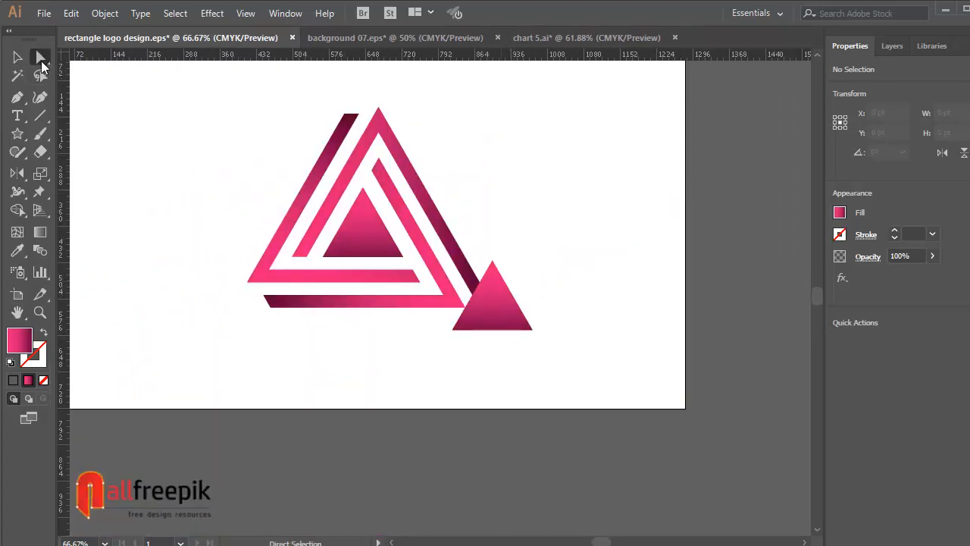
pyautogui.click(18, 57)
pyautogui.moveTo(511, 318); pyautogui.dragTo(252, 355)
# Extend the dark end of the bottom bar outward to meet the triangle copy's slanted edge
pyautogui.hotkey('ctrl', 'space')
pyautogui.moveTo(198, 229); pyautogui.dragTo(330, 357)
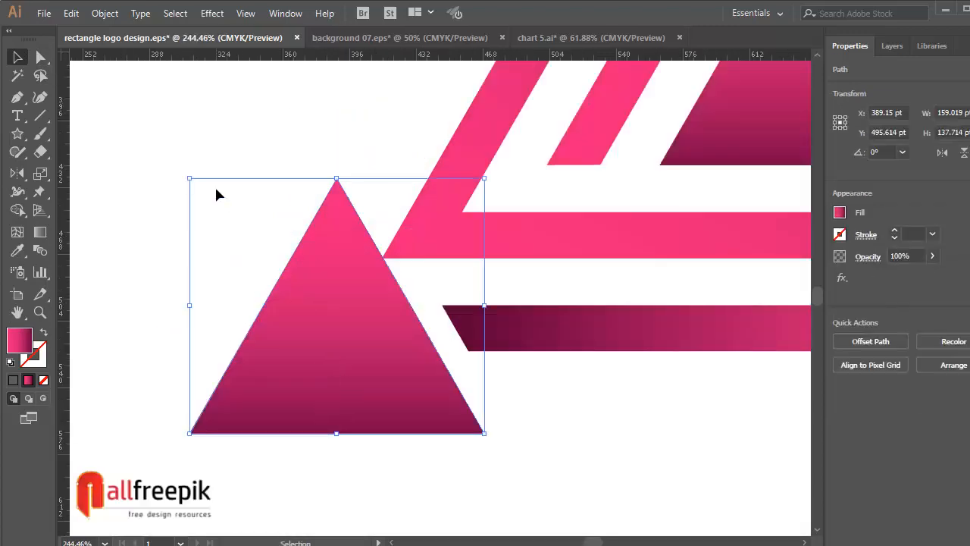
pyautogui.click(40, 57)
pyautogui.click(186, 85)
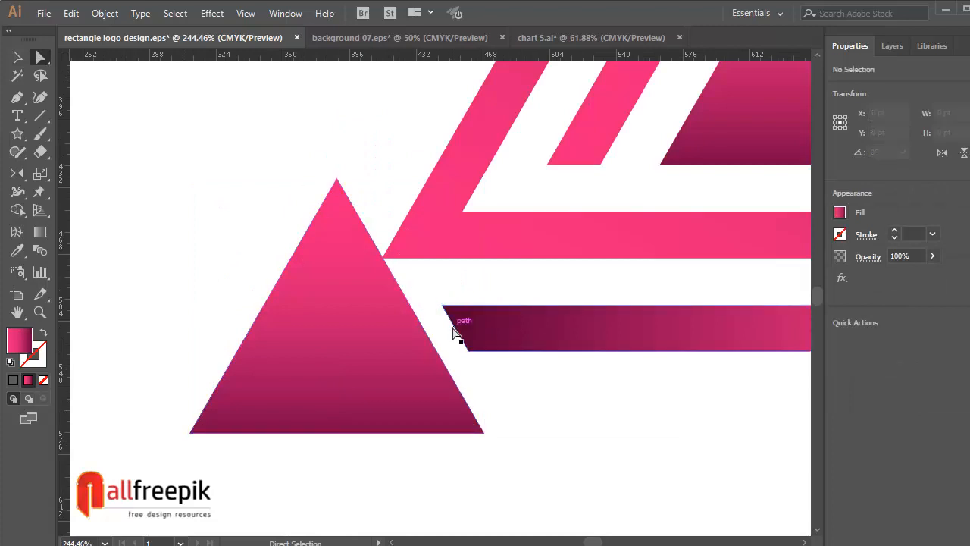
pyautogui.moveTo(456, 331); pyautogui.dragTo(425, 334)
pyautogui.click(608, 400)
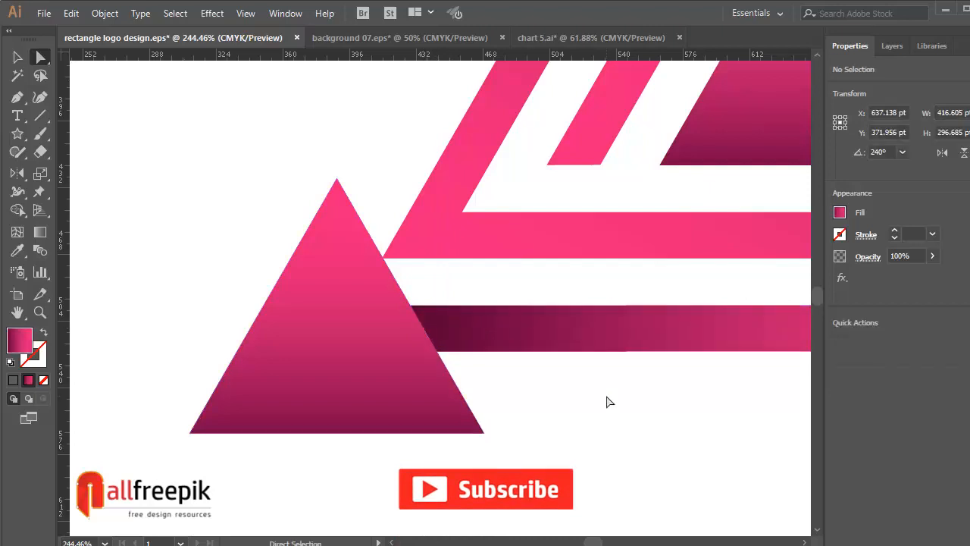
# Move the triangle copy above the logo so its base rests on the logo's top apex
pyautogui.keyDown('ctrl'); pyautogui.keyDown('alt'); pyautogui.click(587, 391); pyautogui.keyUp('alt'); pyautogui.keyUp('ctrl')
pyautogui.keyDown('ctrl'); pyautogui.keyDown('alt'); pyautogui.click(587, 391); pyautogui.keyUp('alt'); pyautogui.keyUp('ctrl')
pyautogui.keyDown('ctrl'); pyautogui.keyDown('alt'); pyautogui.click(588, 391); pyautogui.keyUp('alt'); pyautogui.keyUp('ctrl')
pyautogui.keyDown('ctrl'); pyautogui.keyDown('alt'); pyautogui.click(588, 391); pyautogui.keyUp('alt'); pyautogui.keyUp('ctrl')
pyautogui.moveTo(433, 190); pyautogui.dragTo(504, 433)
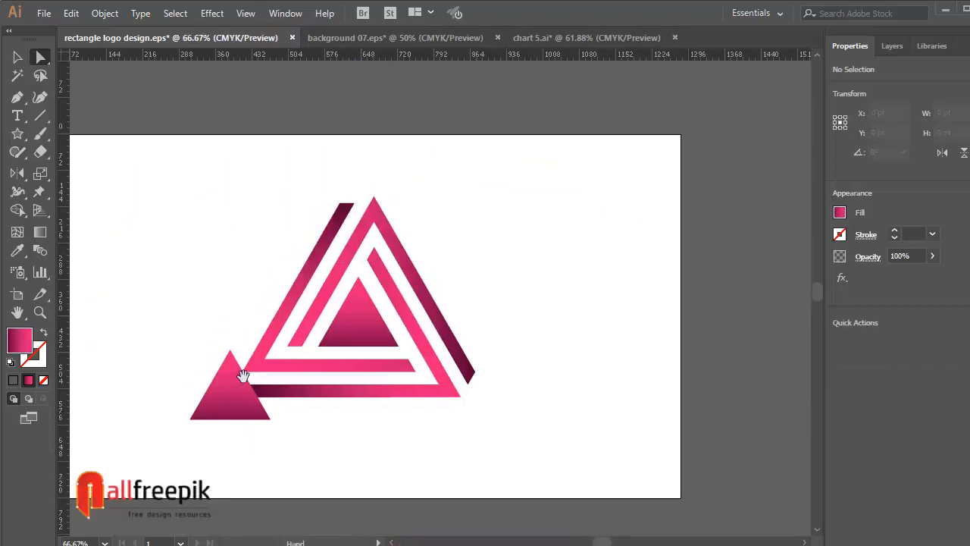
pyautogui.moveTo(221, 405); pyautogui.dragTo(345, 181)
# Extend the dark upper end of the left slanted bar up to the triangle copy's base
pyautogui.moveTo(427, 168); pyautogui.dragTo(338, 243)
pyautogui.click(565, 245)
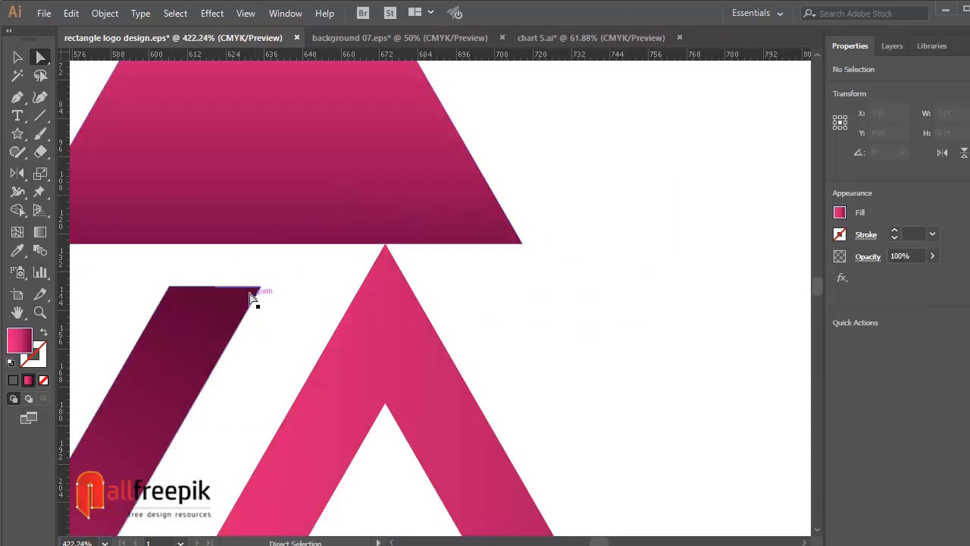
pyautogui.moveTo(232, 293); pyautogui.dragTo(259, 248)
pyautogui.click(558, 269)
# Cut the guide triangle copy resting above the logo's top apex out of the artwork
pyautogui.hotkey('ctrl', 'space')
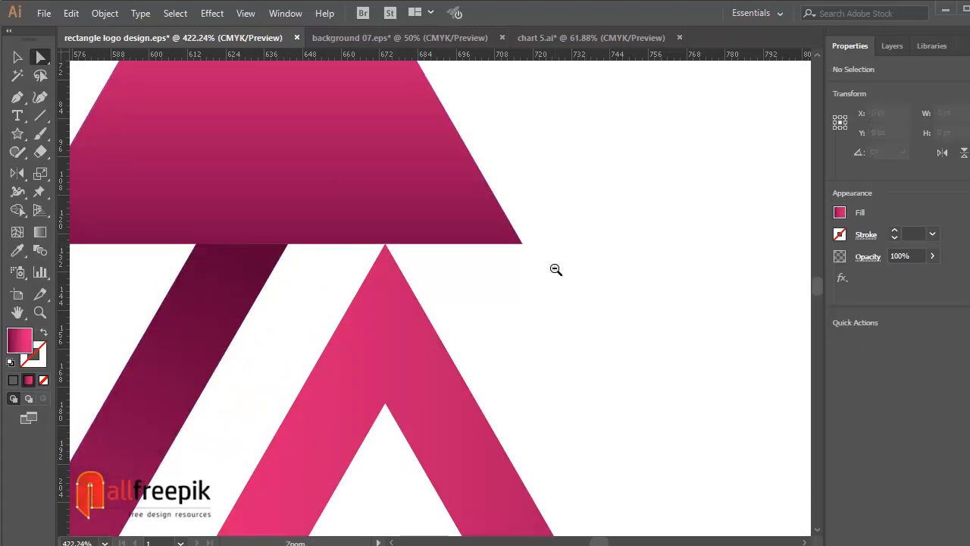
pyautogui.keyDown('ctrl'); pyautogui.keyDown('alt'); pyautogui.click(556, 269); pyautogui.keyUp('alt'); pyautogui.keyUp('ctrl')
pyautogui.keyDown('ctrl'); pyautogui.keyDown('alt'); pyautogui.click(556, 269); pyautogui.keyUp('alt'); pyautogui.keyUp('ctrl')
pyautogui.keyDown('ctrl'); pyautogui.keyDown('alt'); pyautogui.click(556, 269); pyautogui.keyUp('alt'); pyautogui.keyUp('ctrl')
pyautogui.keyDown('ctrl'); pyautogui.keyDown('alt'); pyautogui.click(555, 269); pyautogui.keyUp('alt'); pyautogui.keyUp('ctrl')
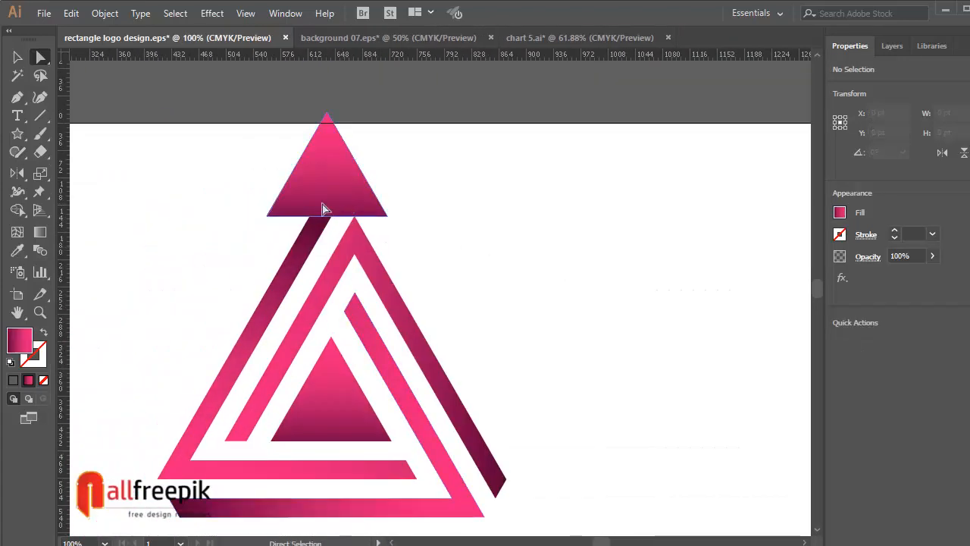
pyautogui.click(323, 210)
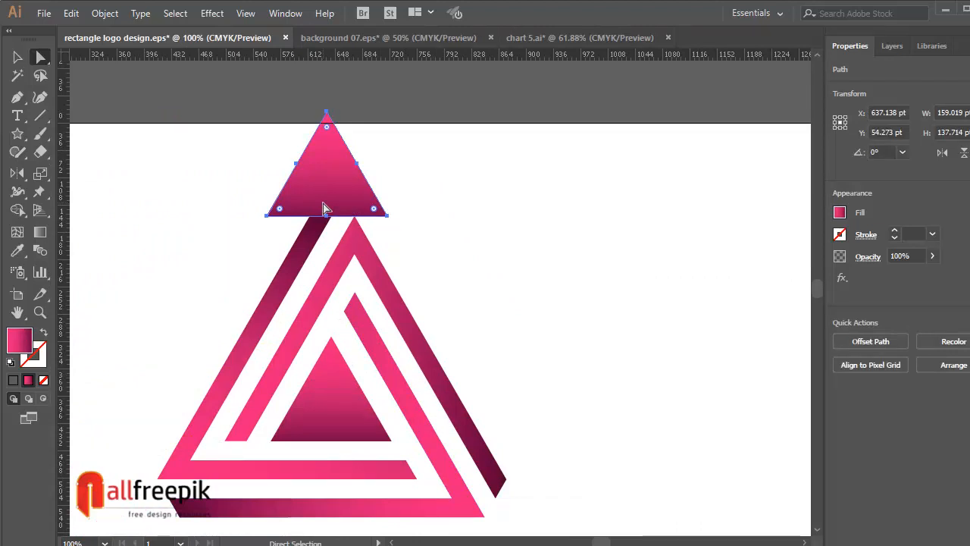
pyautogui.click(71, 13)
pyautogui.click(97, 66)
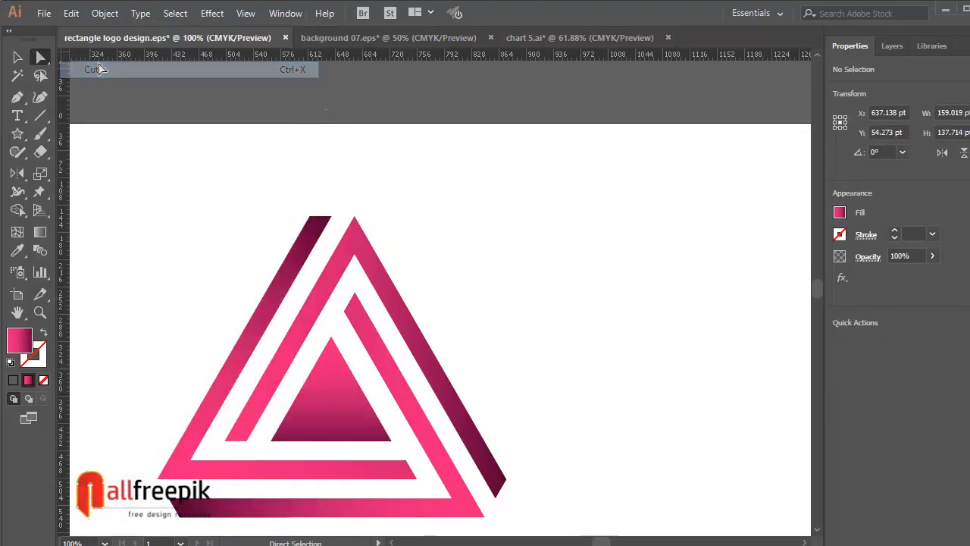
# Move the light grey gradient rectangle from beside the artboard onto it so it fills the artboard behind the logo
pyautogui.keyDown('ctrl'); pyautogui.keyDown('alt'); pyautogui.click(495, 269); pyautogui.keyUp('alt'); pyautogui.keyUp('ctrl')
pyautogui.moveTo(468, 362); pyautogui.dragTo(520, 229)
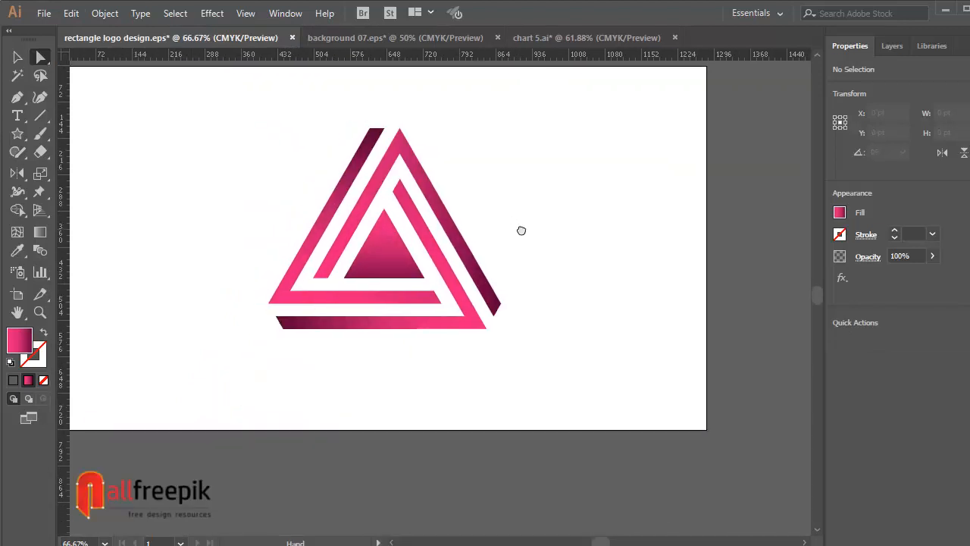
pyautogui.click(18, 58)
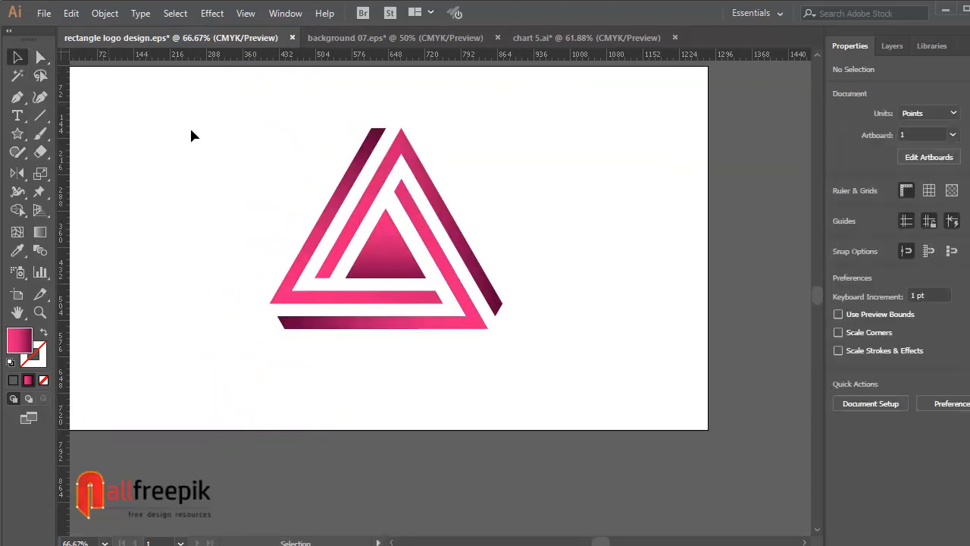
pyautogui.keyDown('ctrl'); pyautogui.keyDown('alt'); pyautogui.click(235, 145); pyautogui.keyUp('alt'); pyautogui.keyUp('ctrl')
pyautogui.click(140, 253)
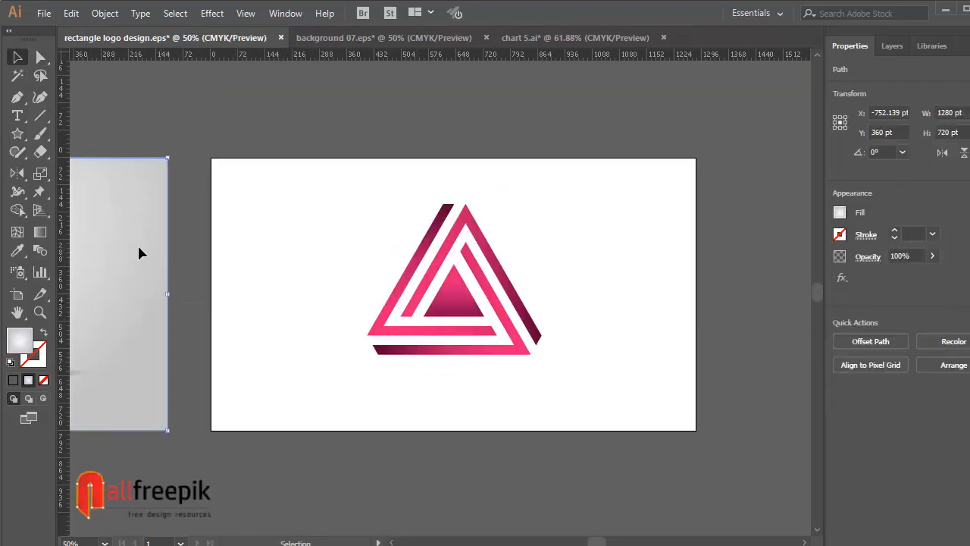
pyautogui.moveTo(139, 253); pyautogui.dragTo(658, 250)
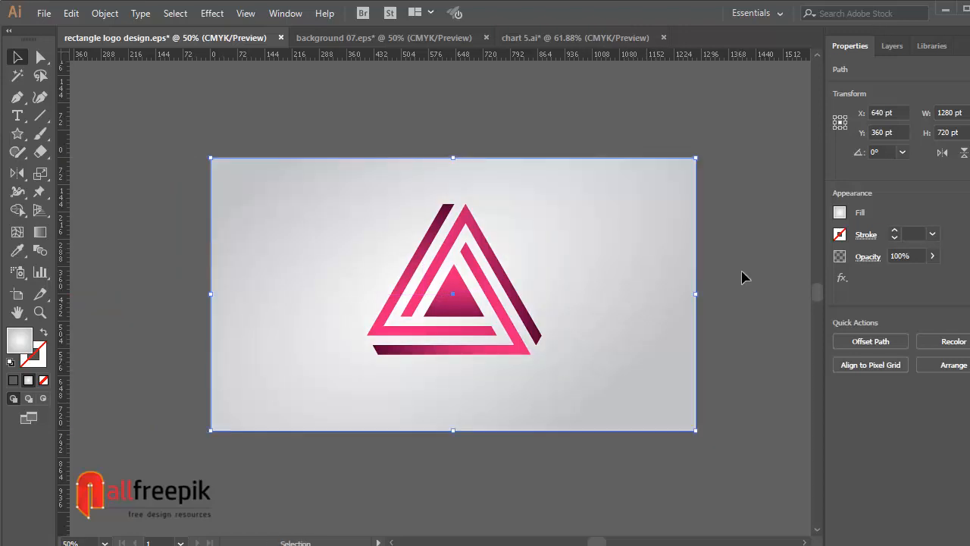
pyautogui.click(743, 275)
# Move the feathered grey shadow ellipse onto the artboard just beneath the logo and nudge it left into place
pyautogui.hscroll(-3, 429, 334)
pyautogui.hscroll(-5, 275, 320)
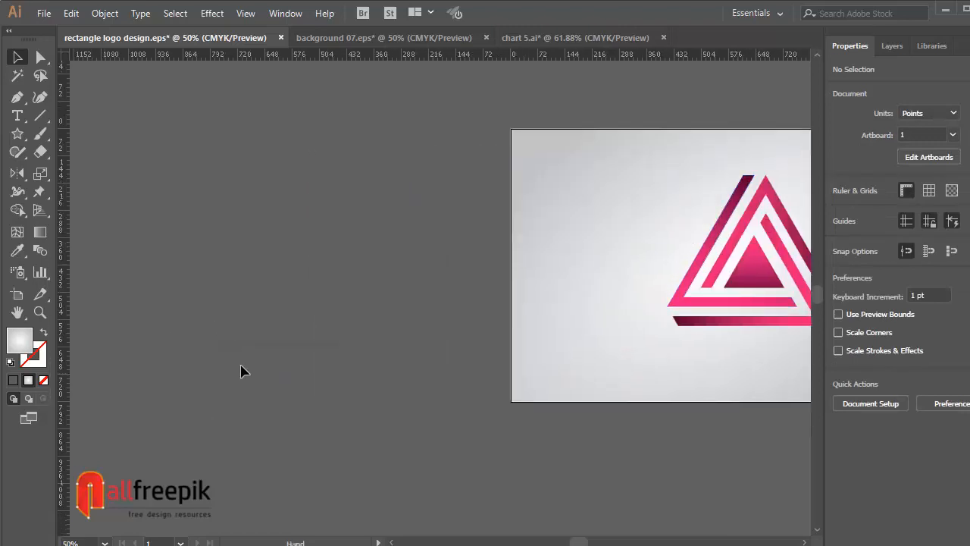
pyautogui.moveTo(266, 350); pyautogui.dragTo(738, 352)
pyautogui.hscroll(6, 545, 368)
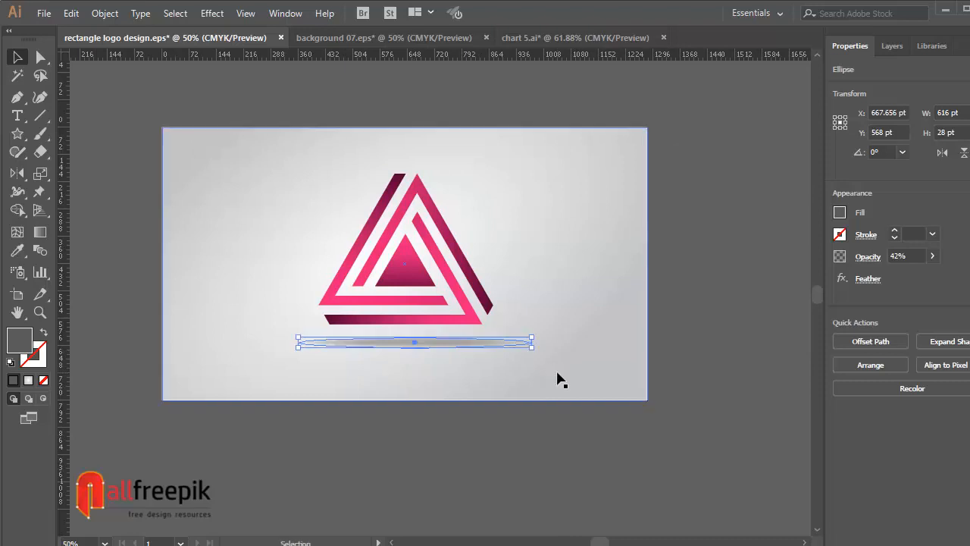
pyautogui.press('Left')
pyautogui.click(333, 463)
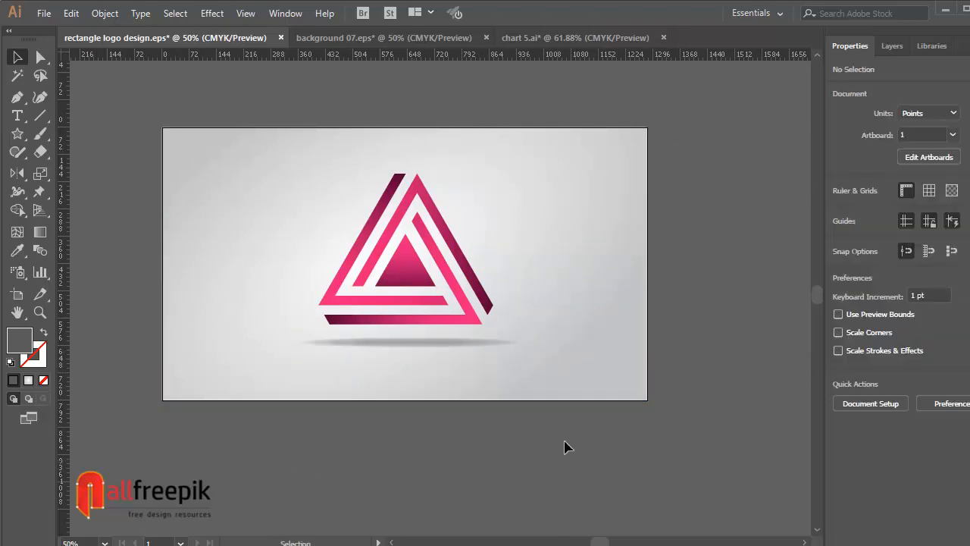
pyautogui.moveTo(667, 426); pyautogui.dragTo(652, 440)
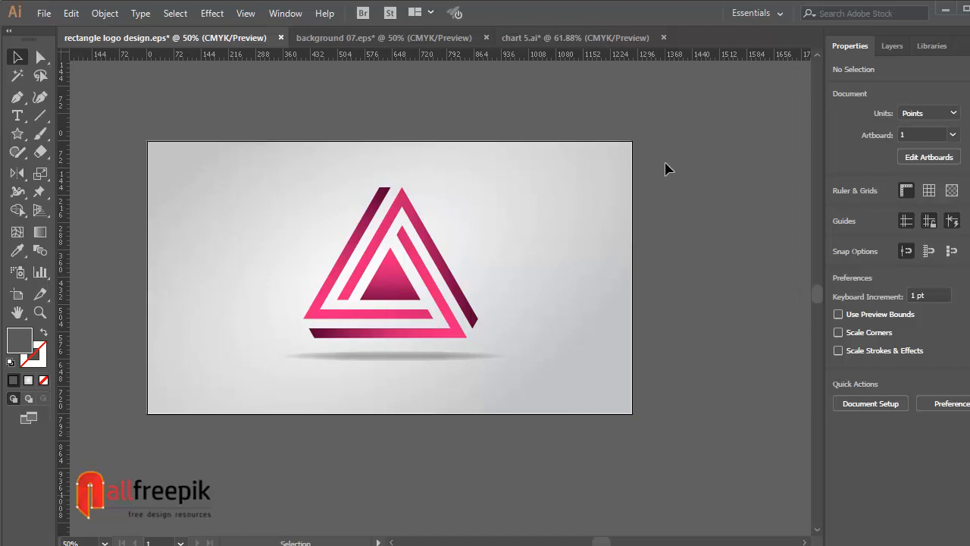